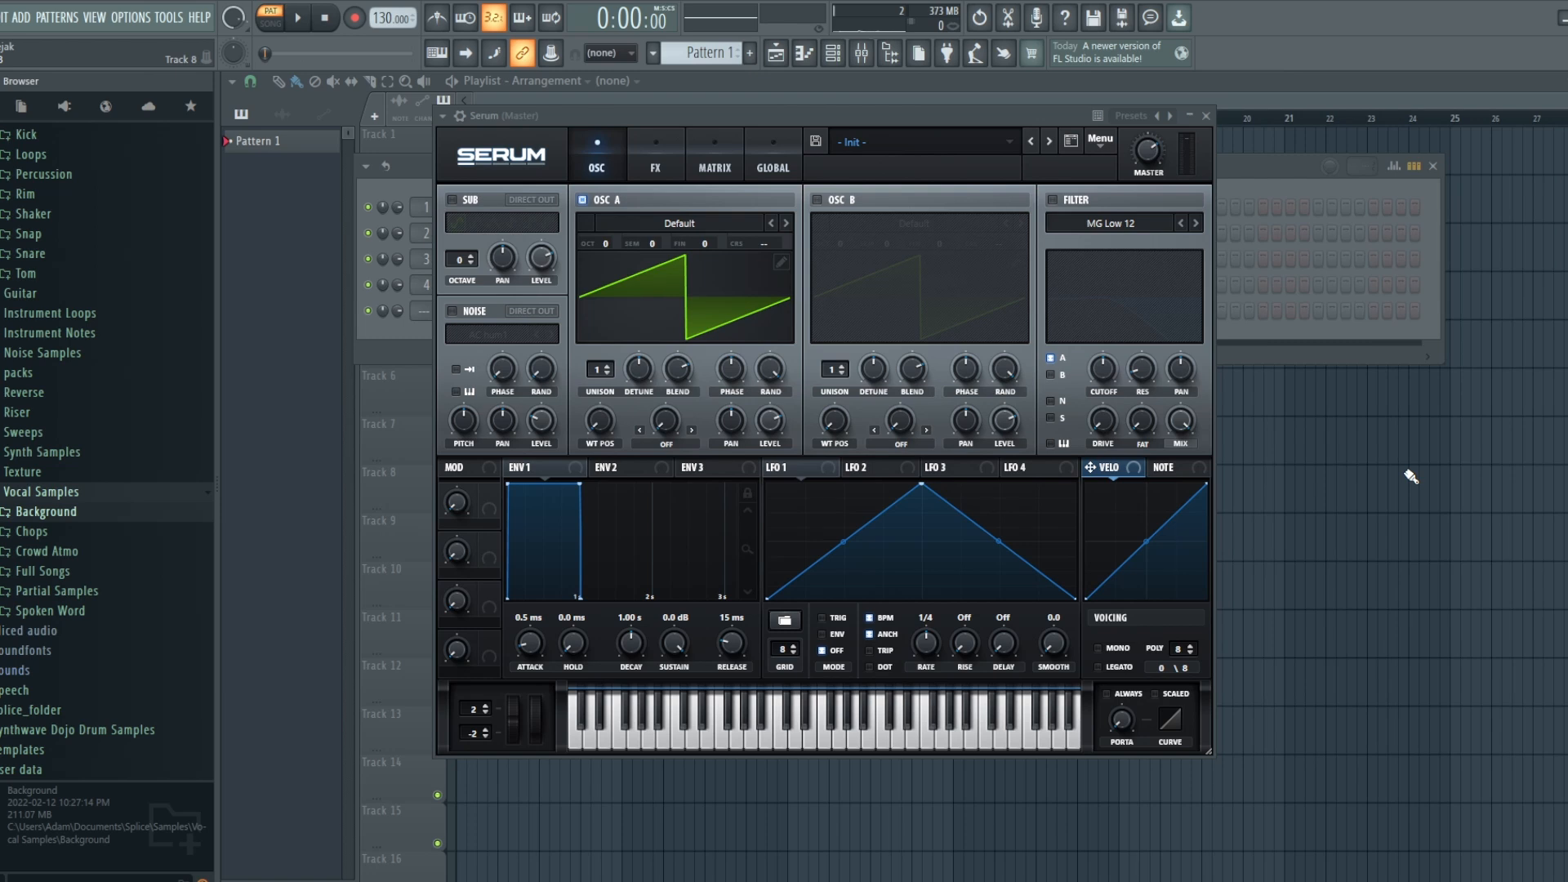
# Enable the noise oscillator and turn off oscillator A so only the noise source plays.
pyautogui.click(453, 310)
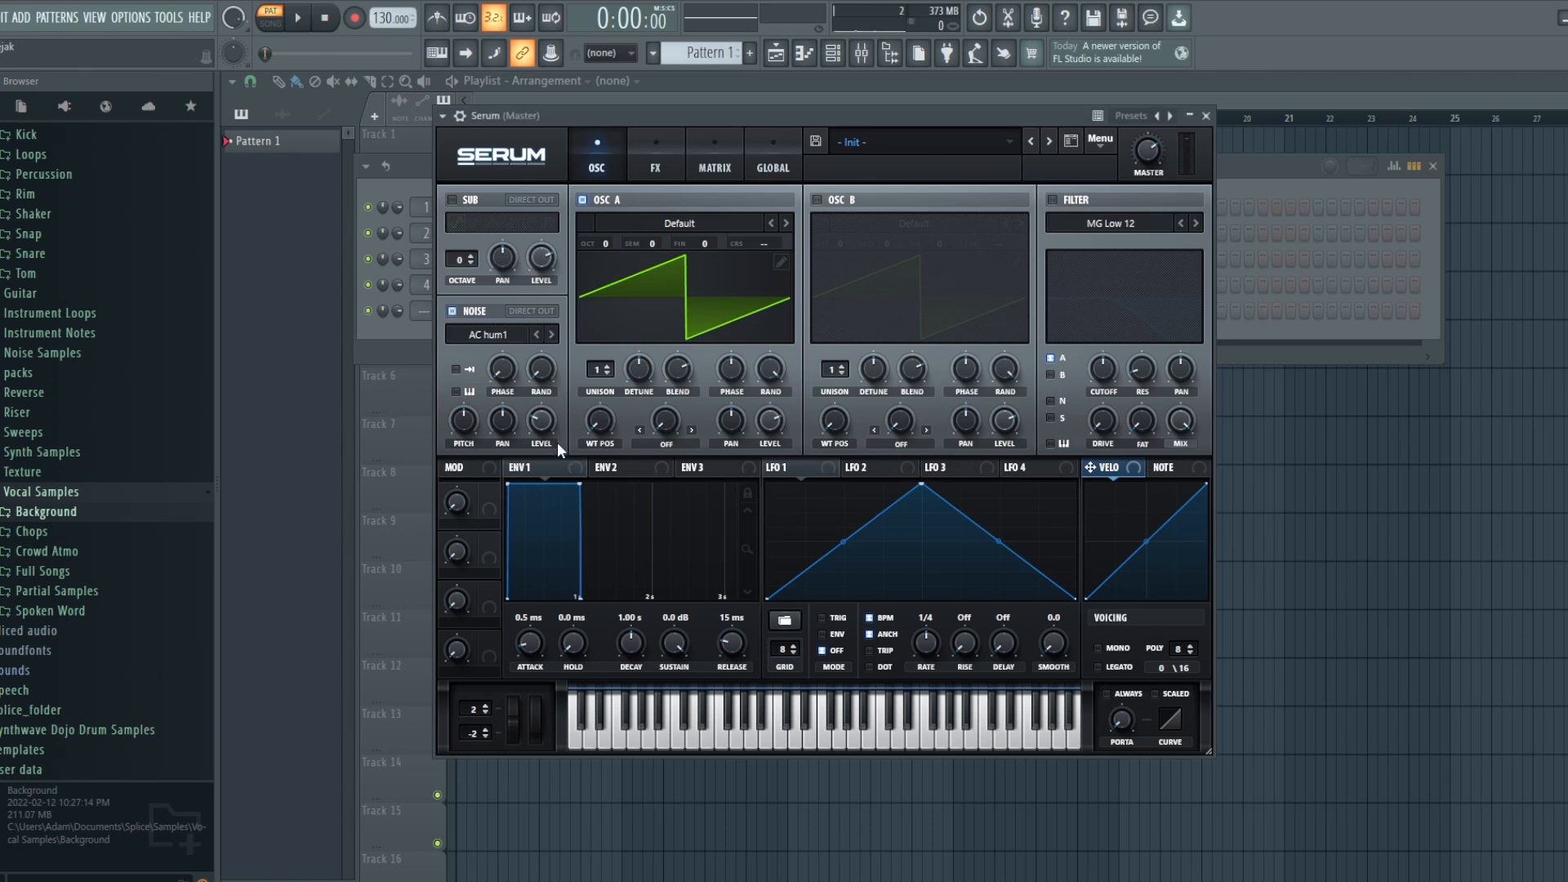
pyautogui.click(583, 200)
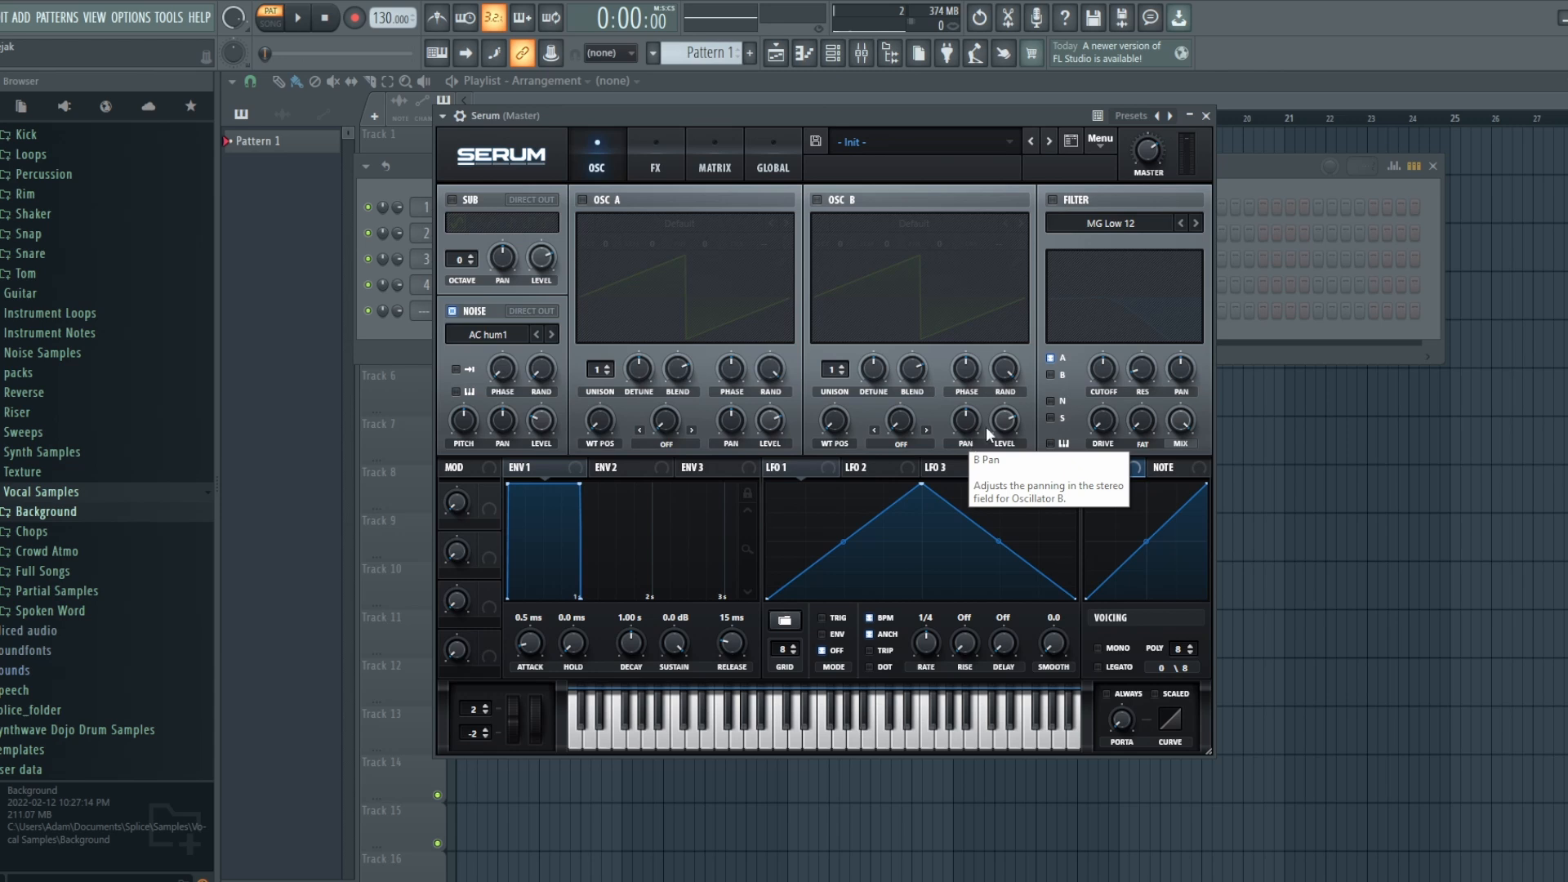
# Audition samples in the Background vocal folder and load HDVA_Tones_High_B into the noise oscillator.
pyautogui.click(70, 512)
pyautogui.click(80, 655)
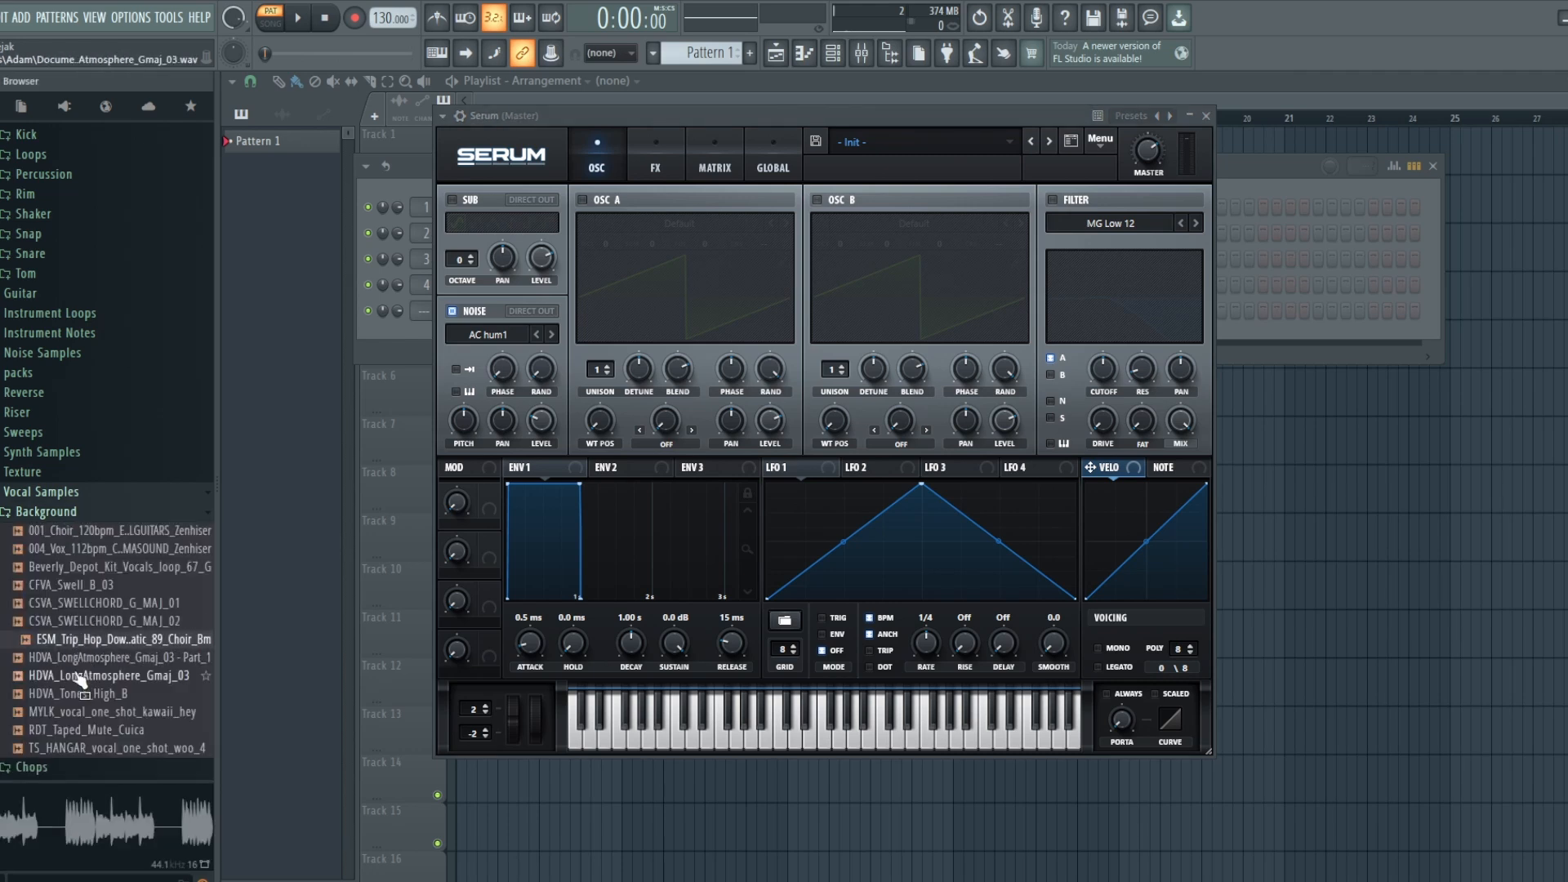
pyautogui.click(79, 675)
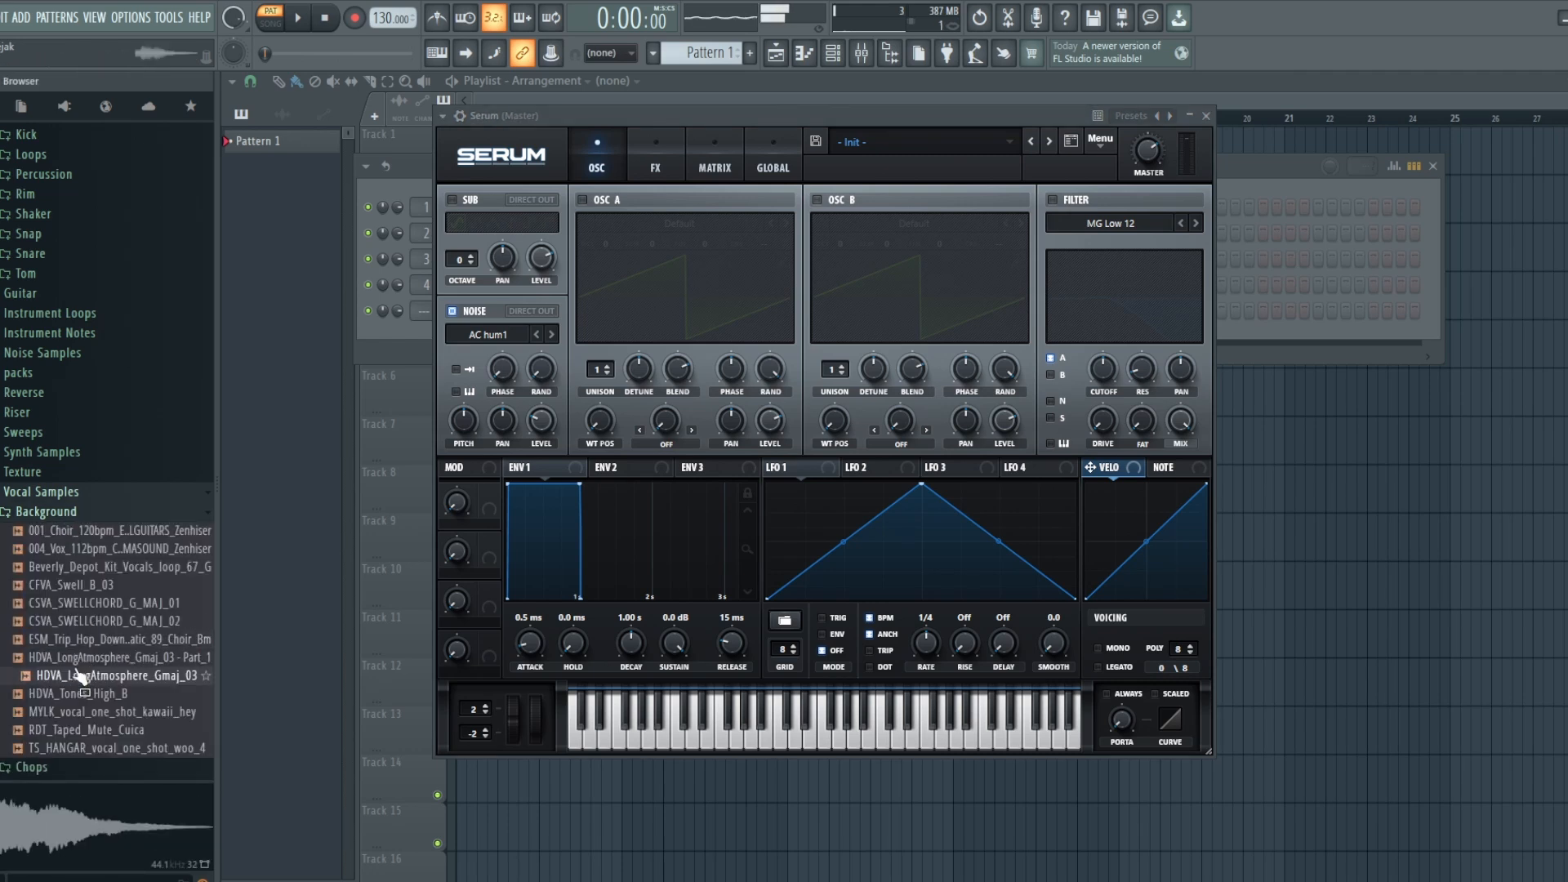
pyautogui.click(134, 694)
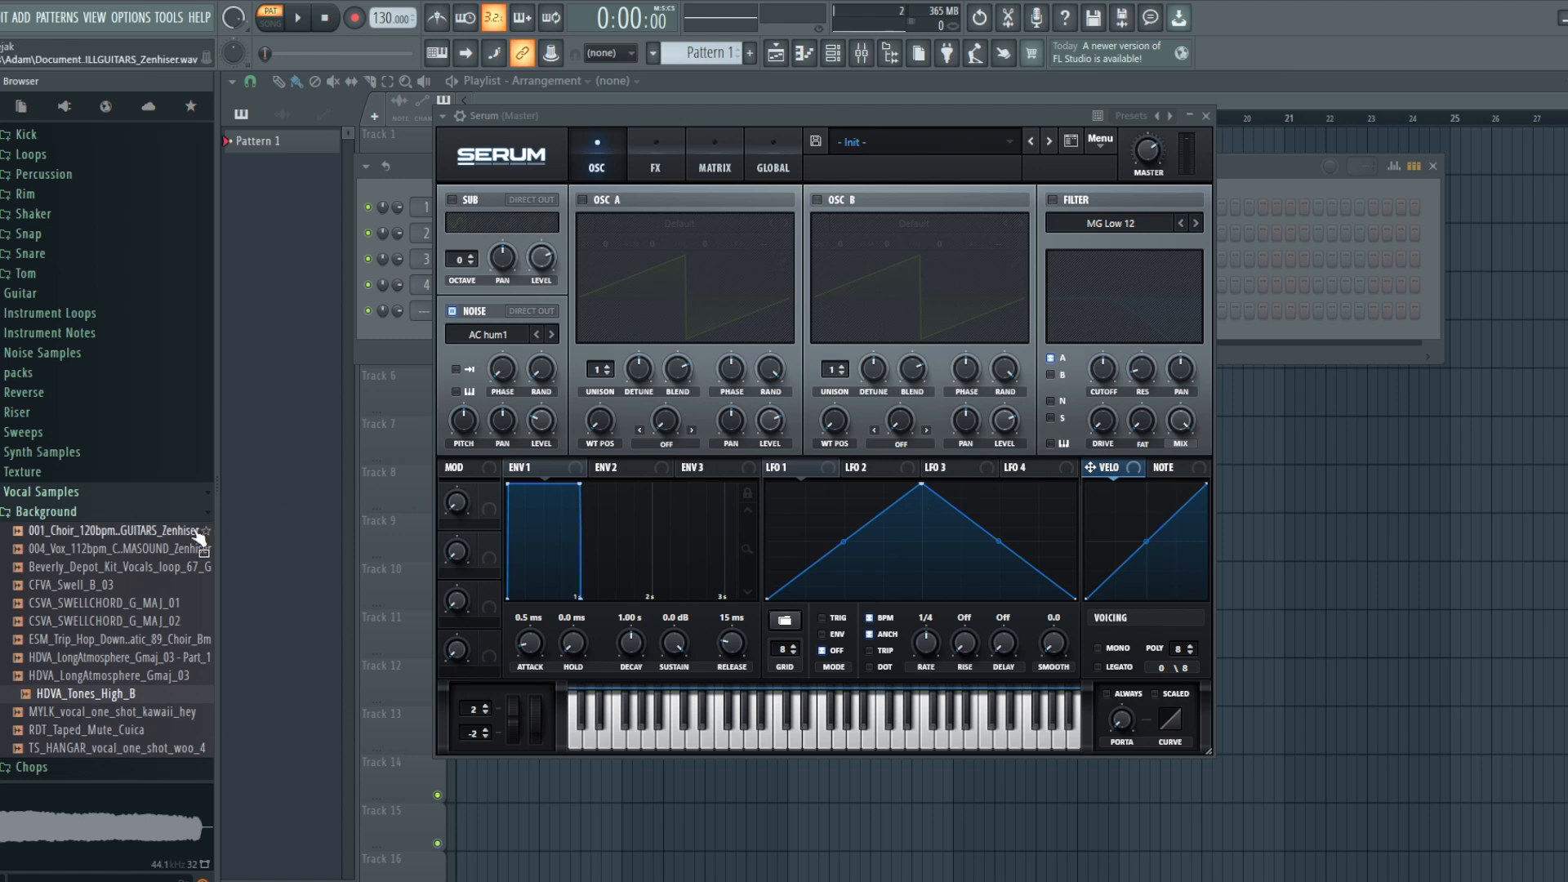
pyautogui.moveTo(92, 698); pyautogui.dragTo(485, 334)
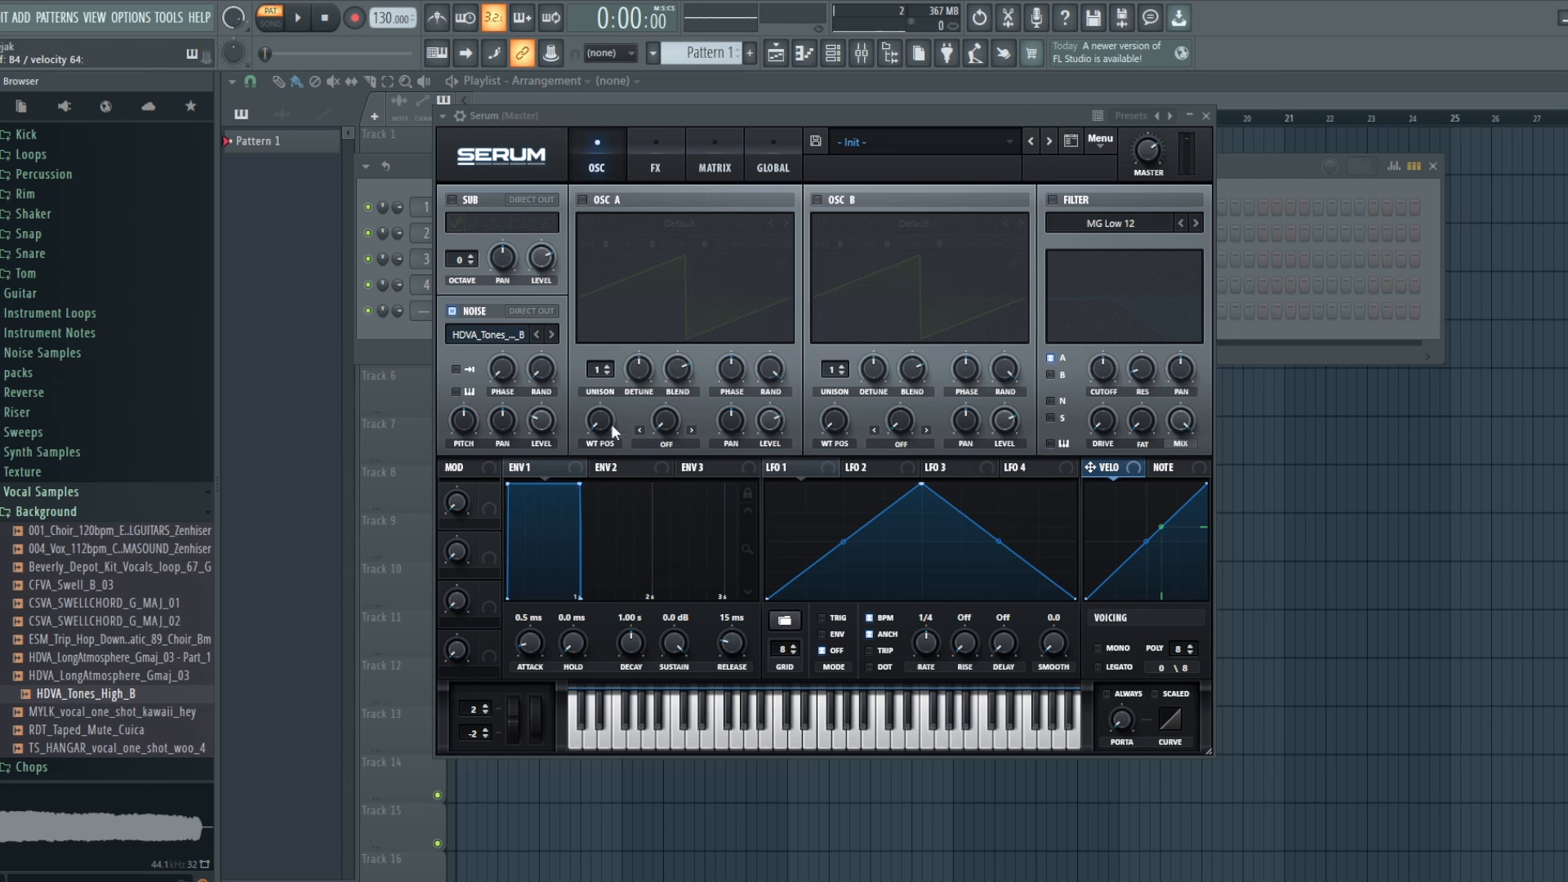
# Set the noise level to 66% and enable keyboard tracking and one-shot playback for the noise oscillator.
pyautogui.moveTo(550, 417); pyautogui.dragTo(562, 340)
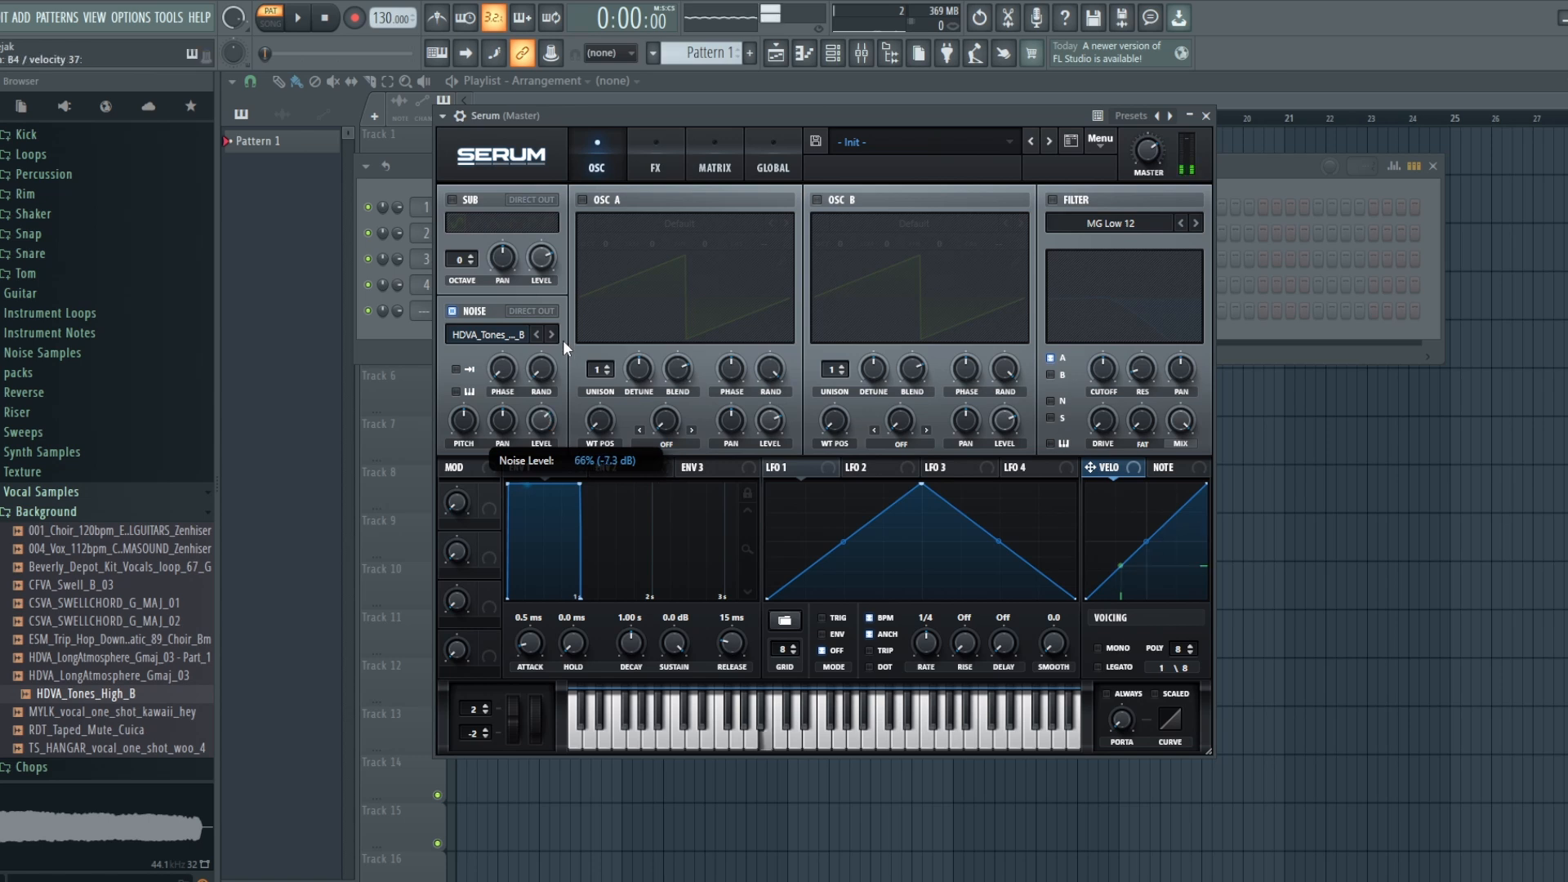
pyautogui.click(456, 392)
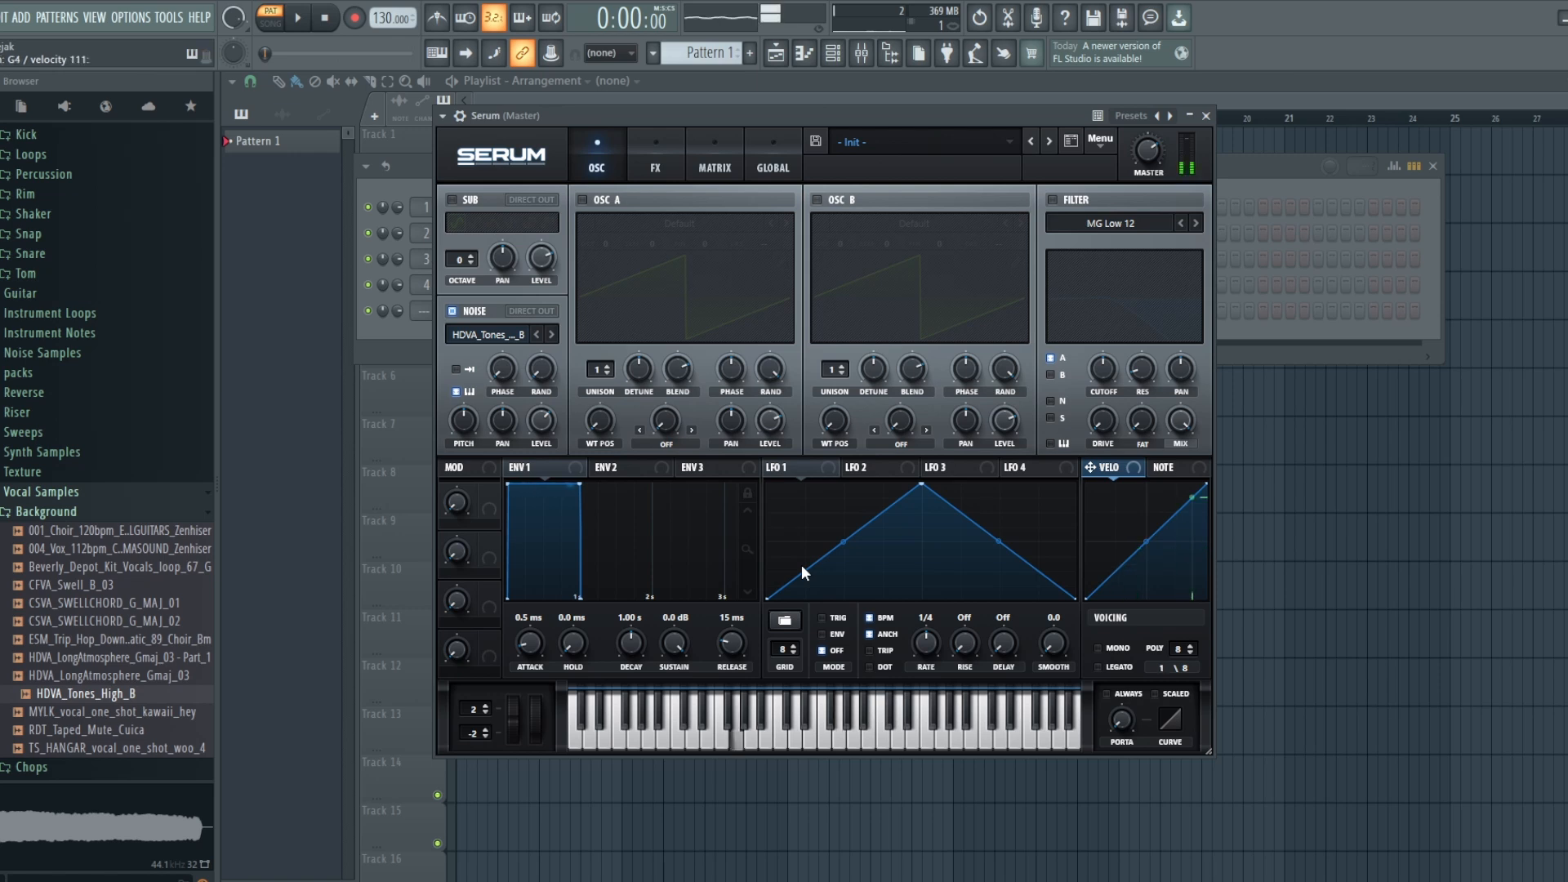
pyautogui.click(456, 370)
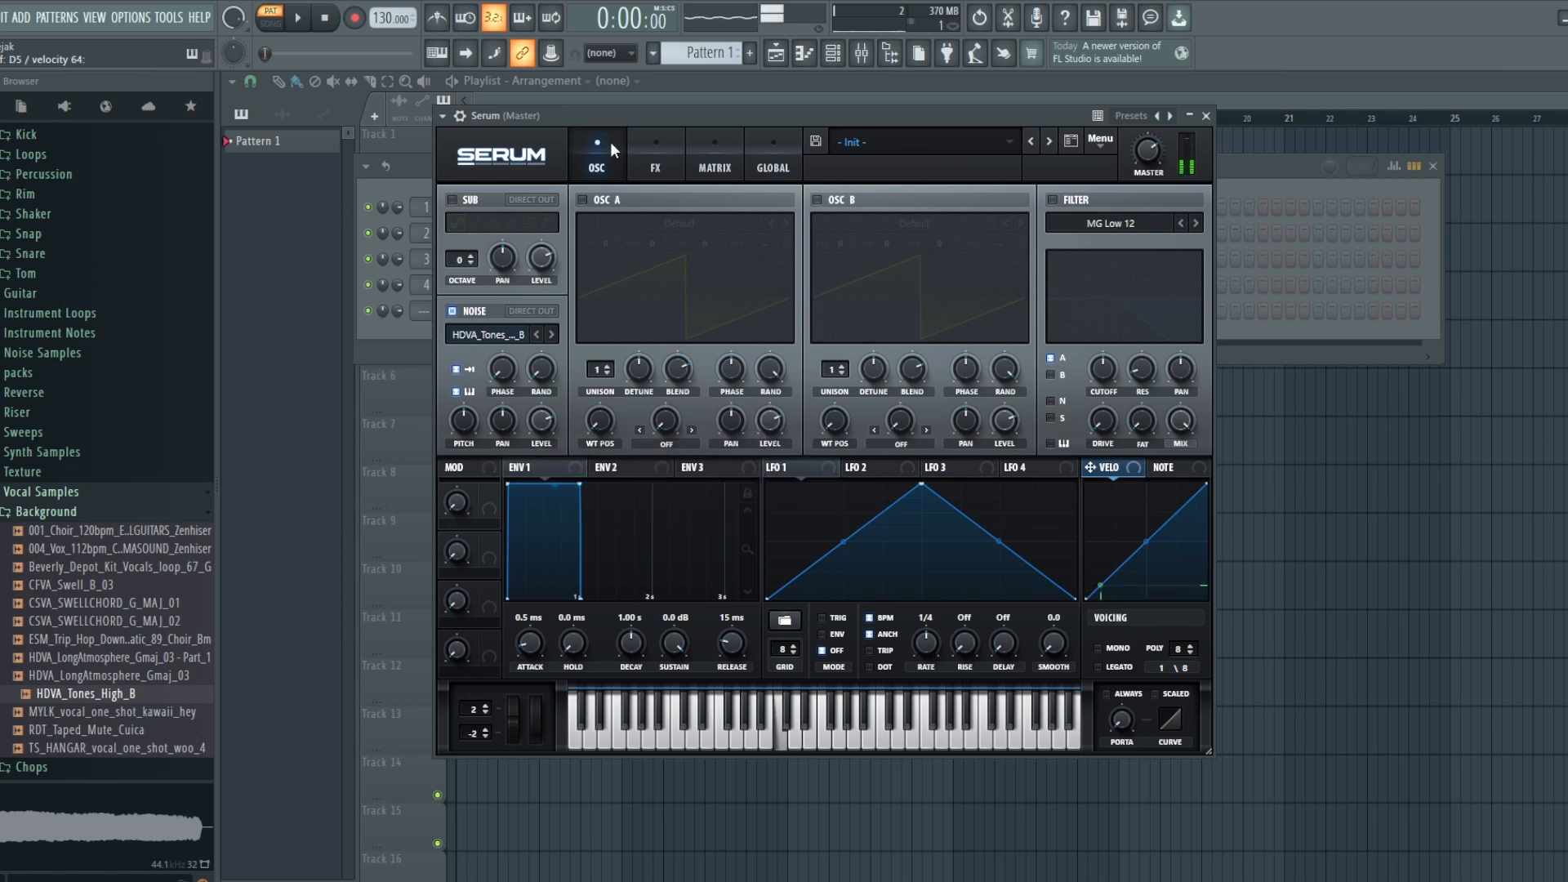
# Enable the reverb effect and return to the oscillator page.
pyautogui.click(644, 163)
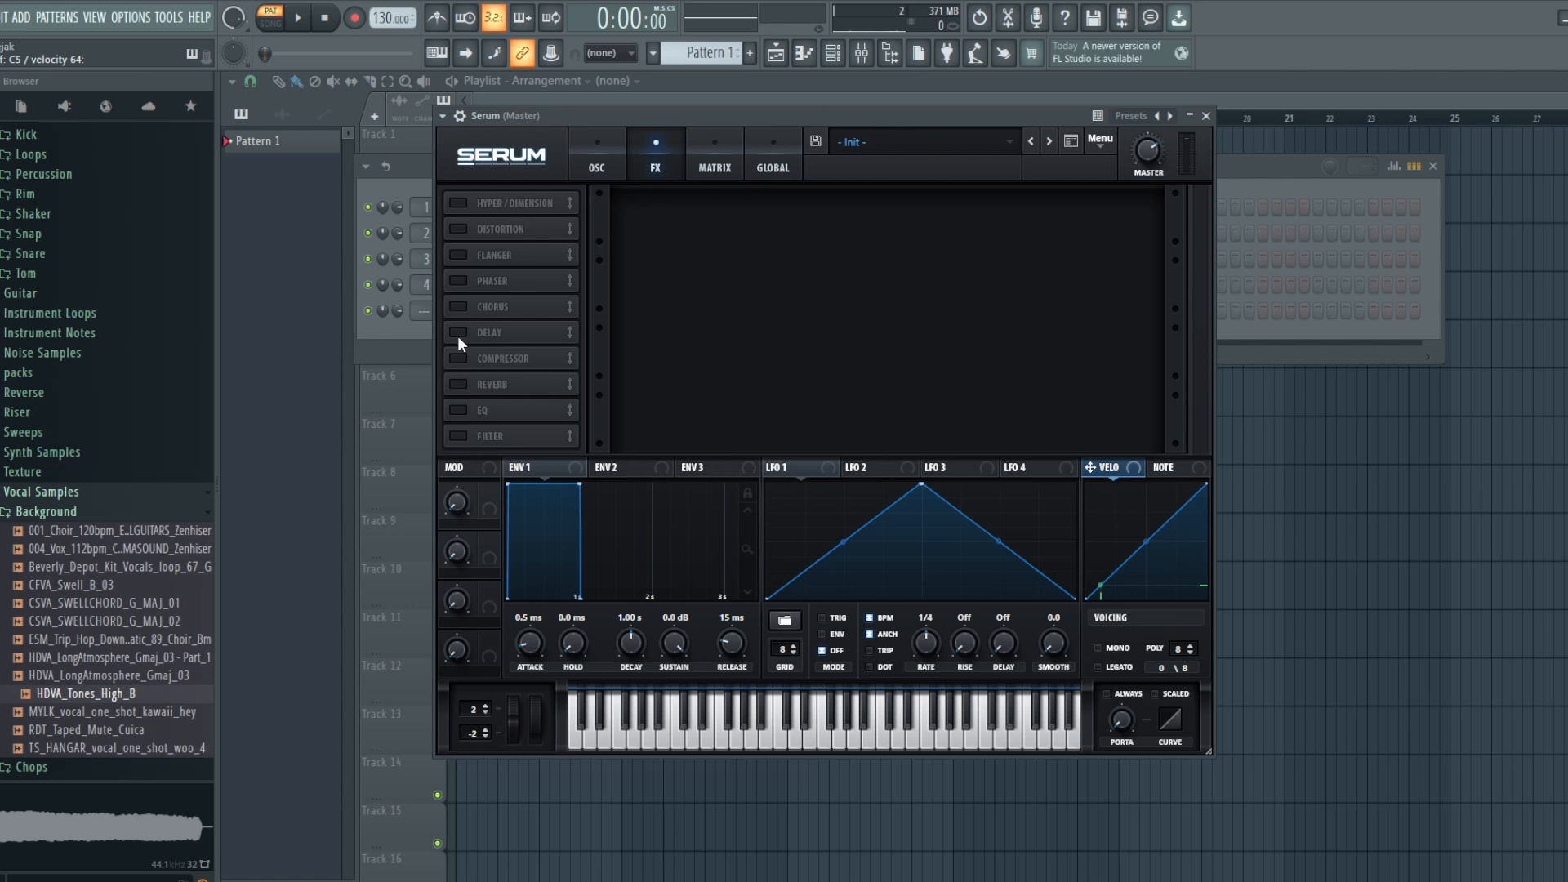
pyautogui.click(454, 385)
pyautogui.click(609, 160)
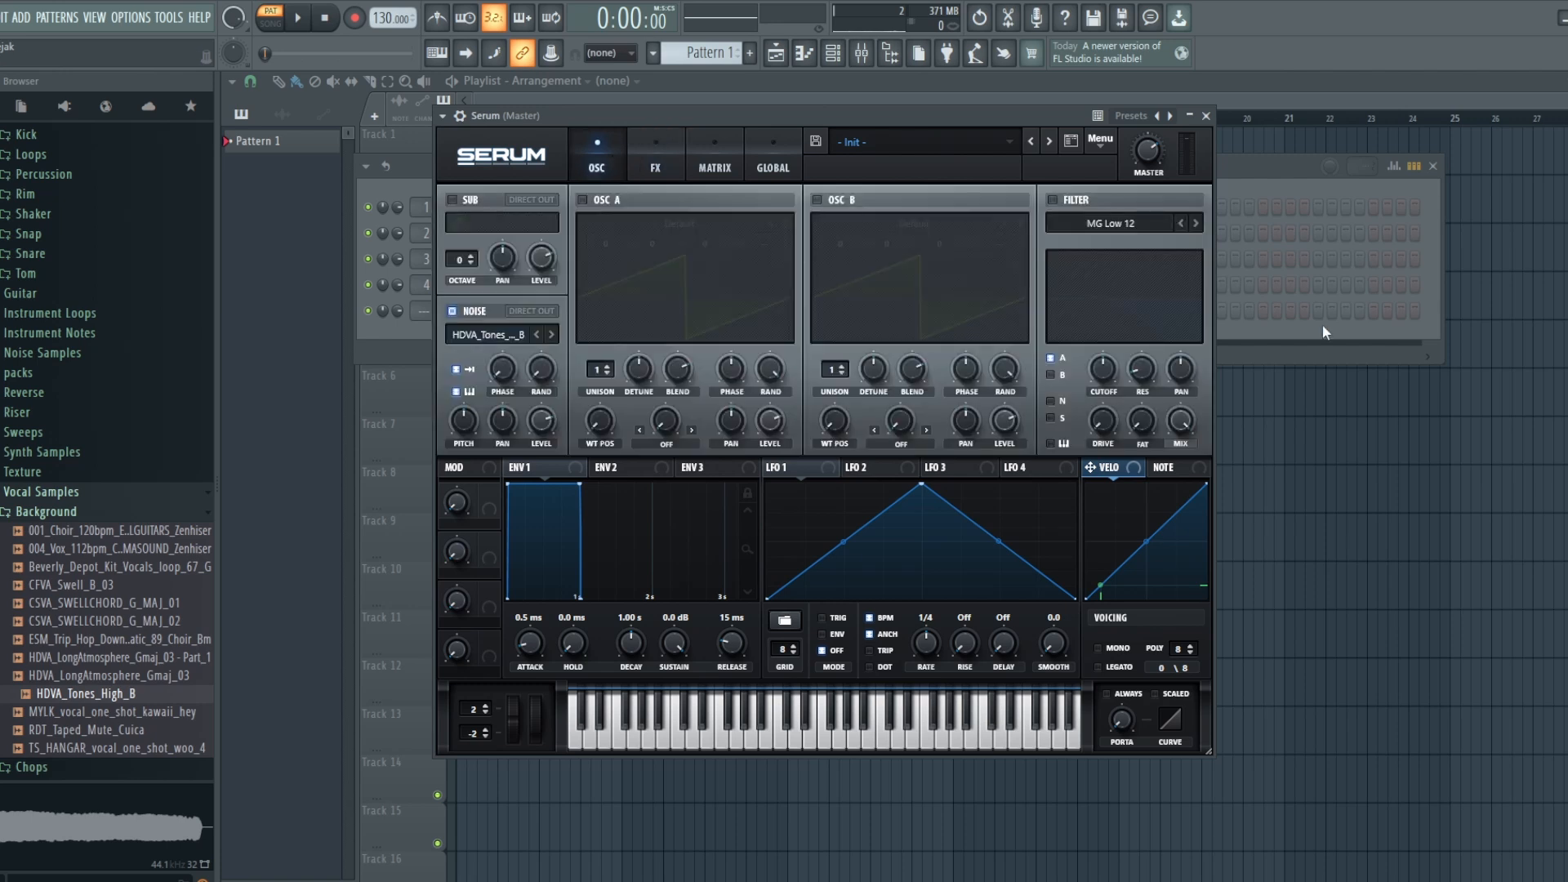
# Route the noise oscillator through the enabled filter, raise its cutoff and drive, and set the master volume to 77%.
pyautogui.click(1053, 200)
pyautogui.click(1051, 400)
pyautogui.moveTo(1105, 379); pyautogui.dragTo(1106, 344)
pyautogui.moveTo(1091, 419); pyautogui.dragTo(1092, 382)
pyautogui.moveTo(1140, 147); pyautogui.dragTo(1141, 135)
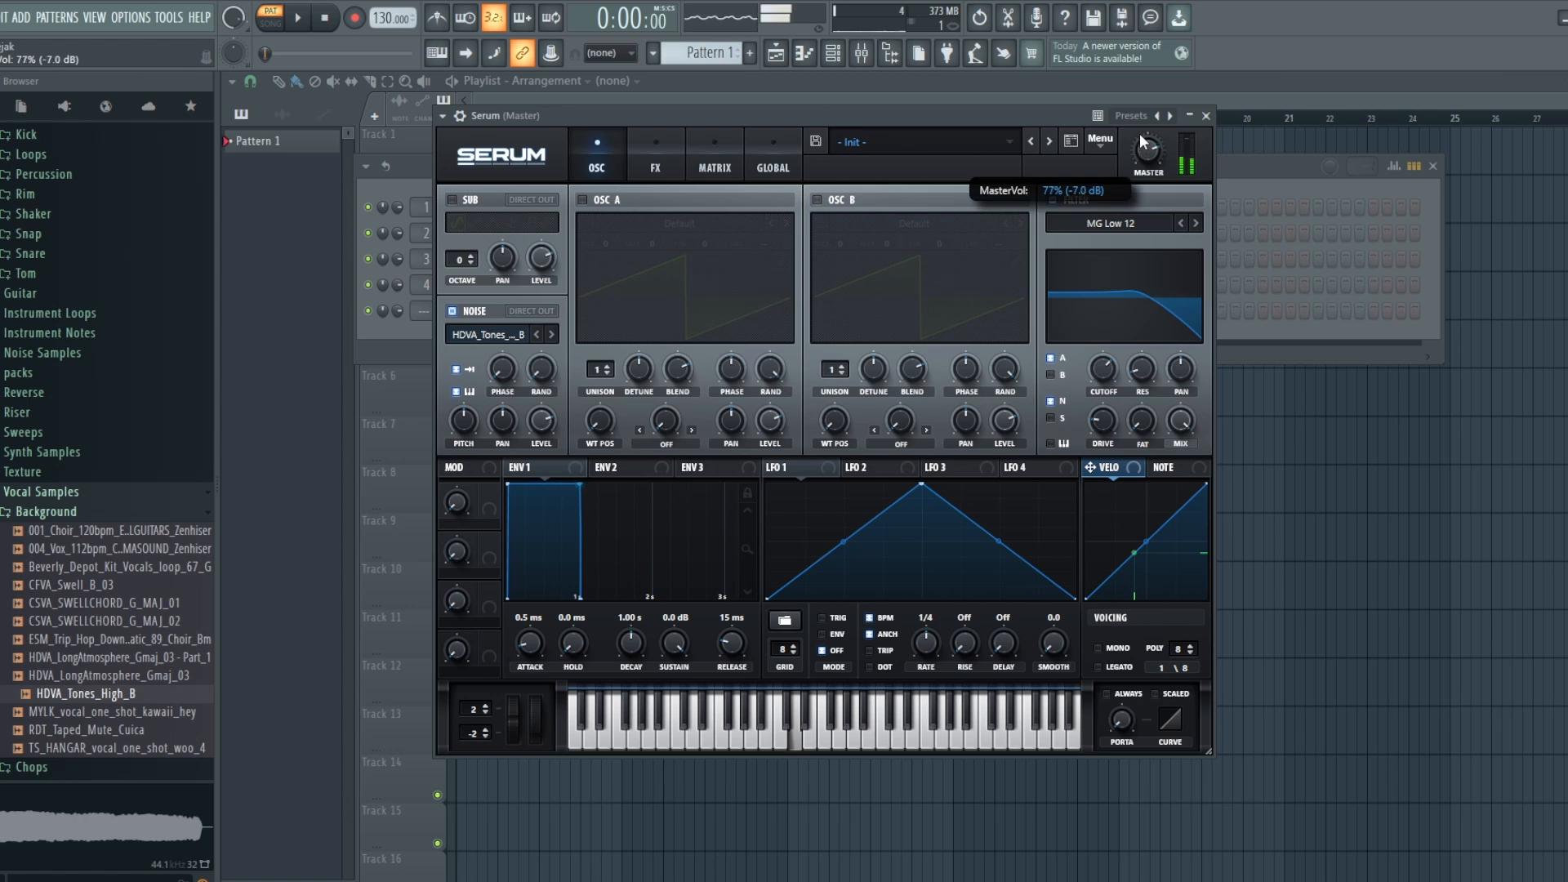
# Raise the low cut of the reverb effect.
pyautogui.click(668, 168)
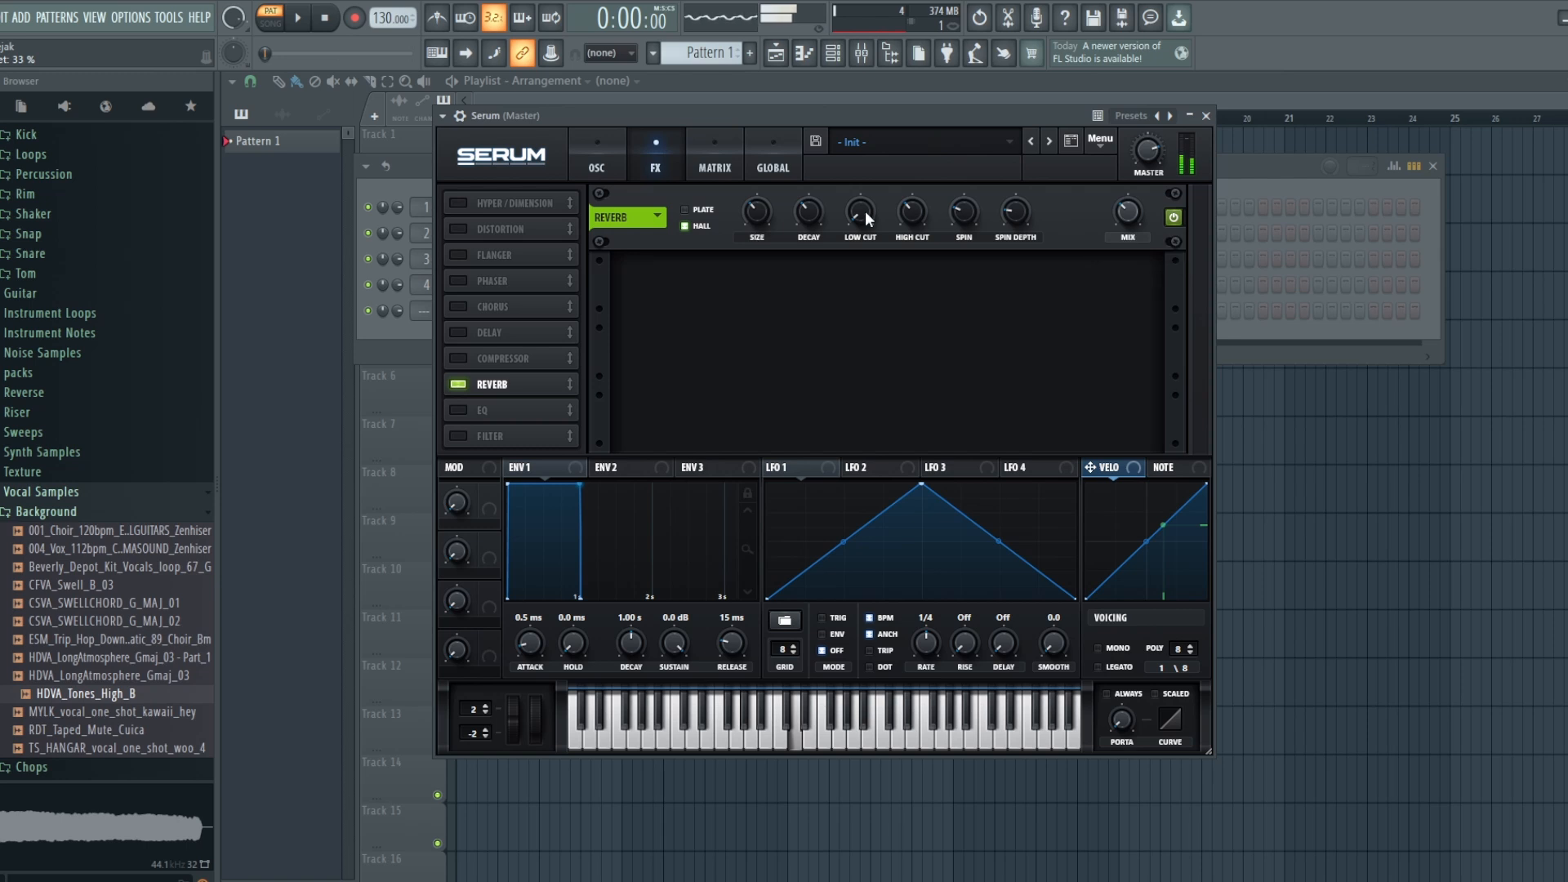
pyautogui.moveTo(868, 219); pyautogui.dragTo(859, 170)
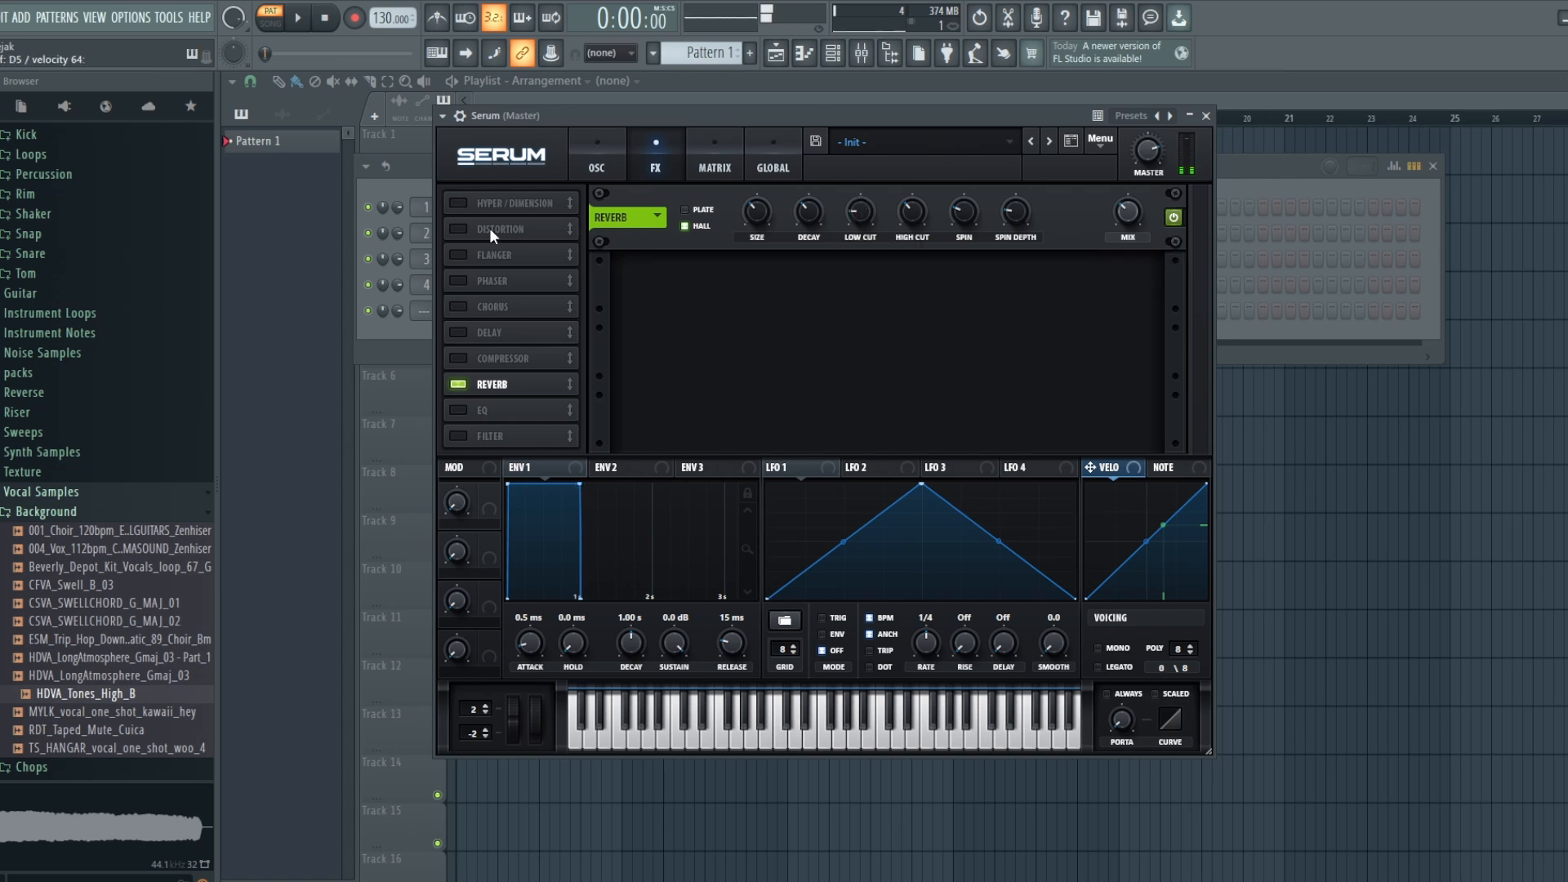
# Enable an EQ ahead of the reverb, switch its low band to a low-cut shape, and lower that band's frequency and Q.
pyautogui.click(458, 410)
pyautogui.moveTo(569, 410); pyautogui.dragTo(569, 384)
pyautogui.click(836, 233)
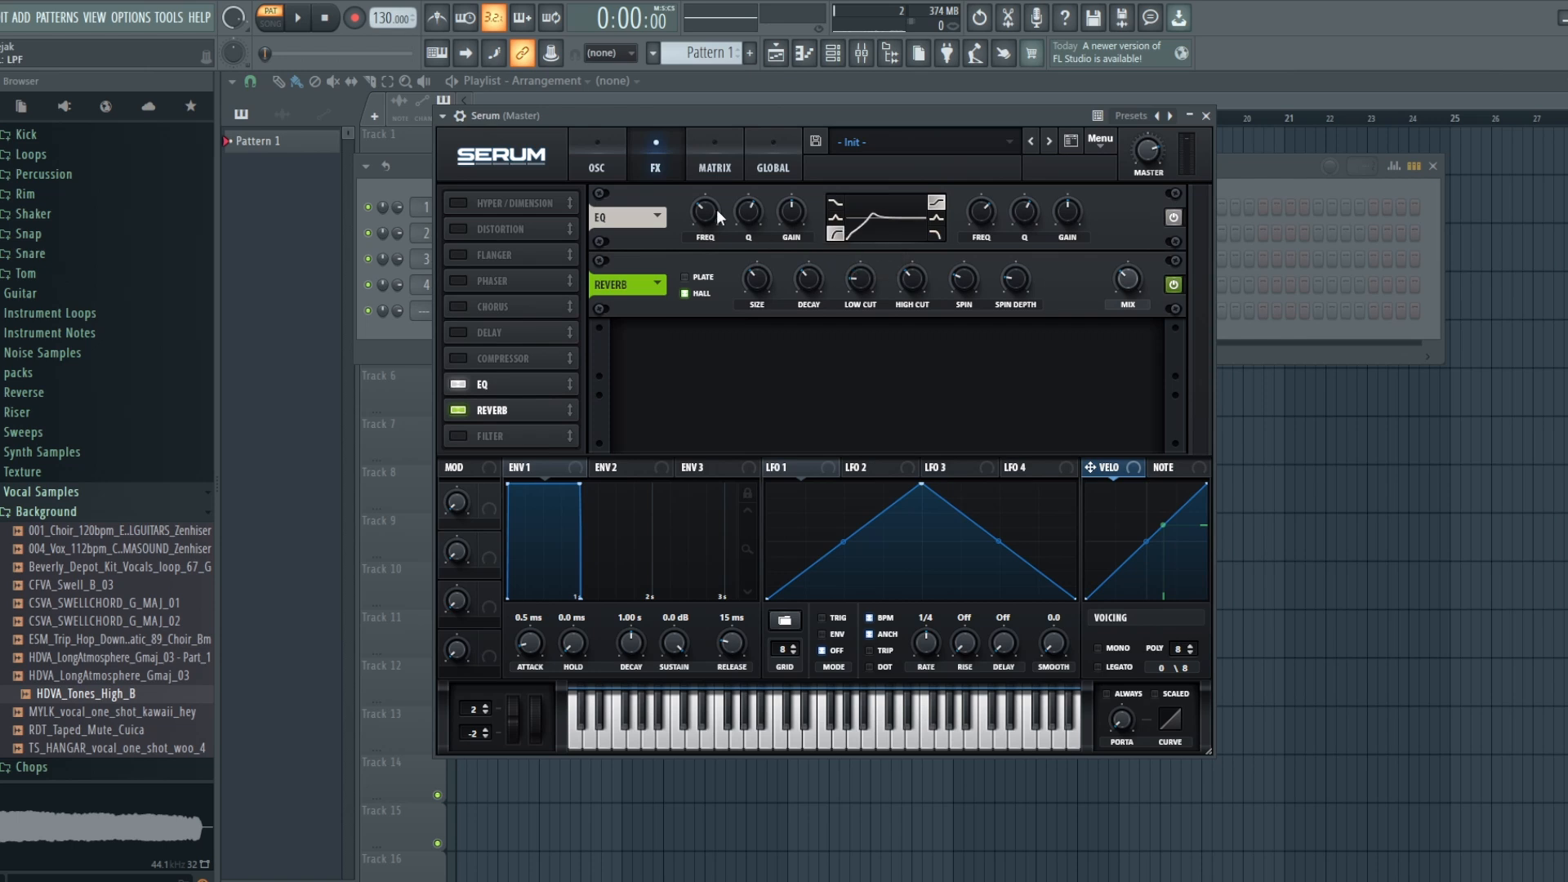
pyautogui.moveTo(745, 211); pyautogui.dragTo(714, 243)
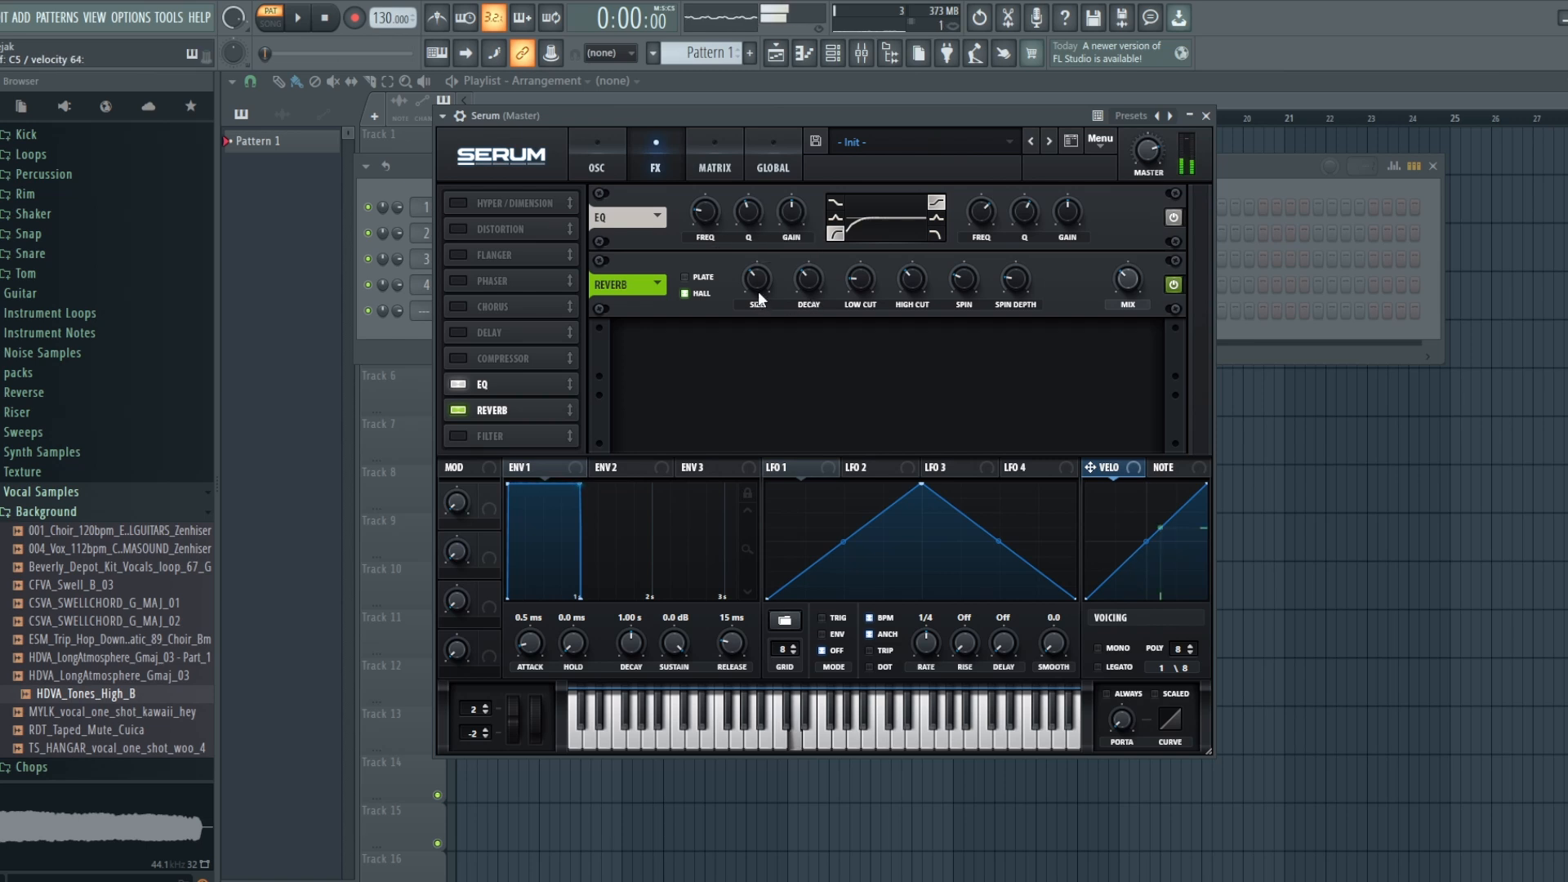
# Adjust the reverb size, set its high cut to 37%, and raise its mix.
pyautogui.moveTo(758, 291); pyautogui.dragTo(758, 285)
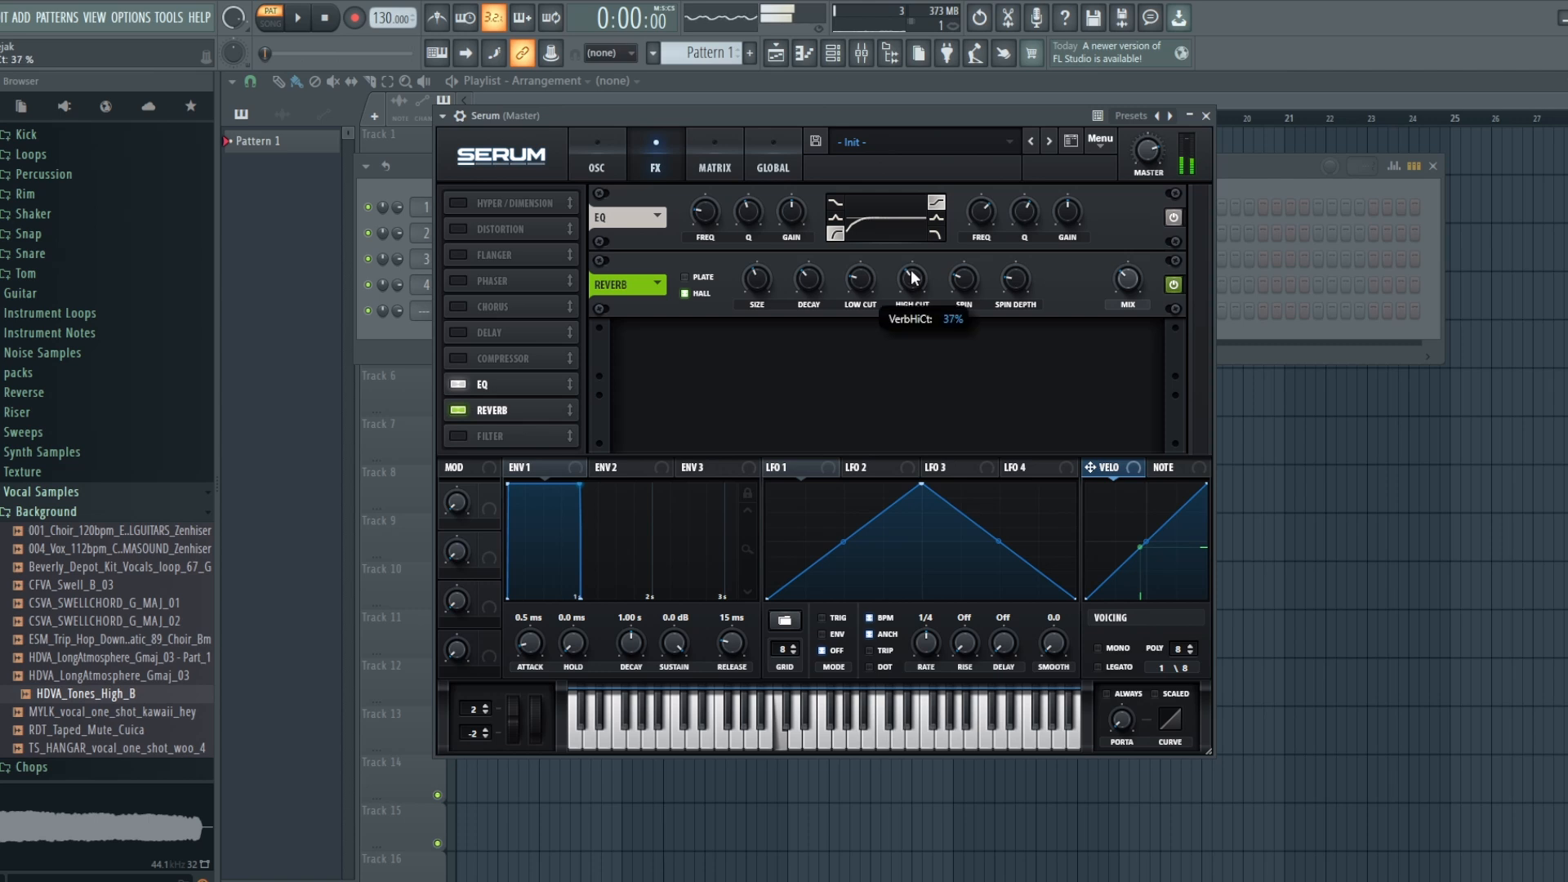
pyautogui.moveTo(1140, 286); pyautogui.dragTo(1140, 238)
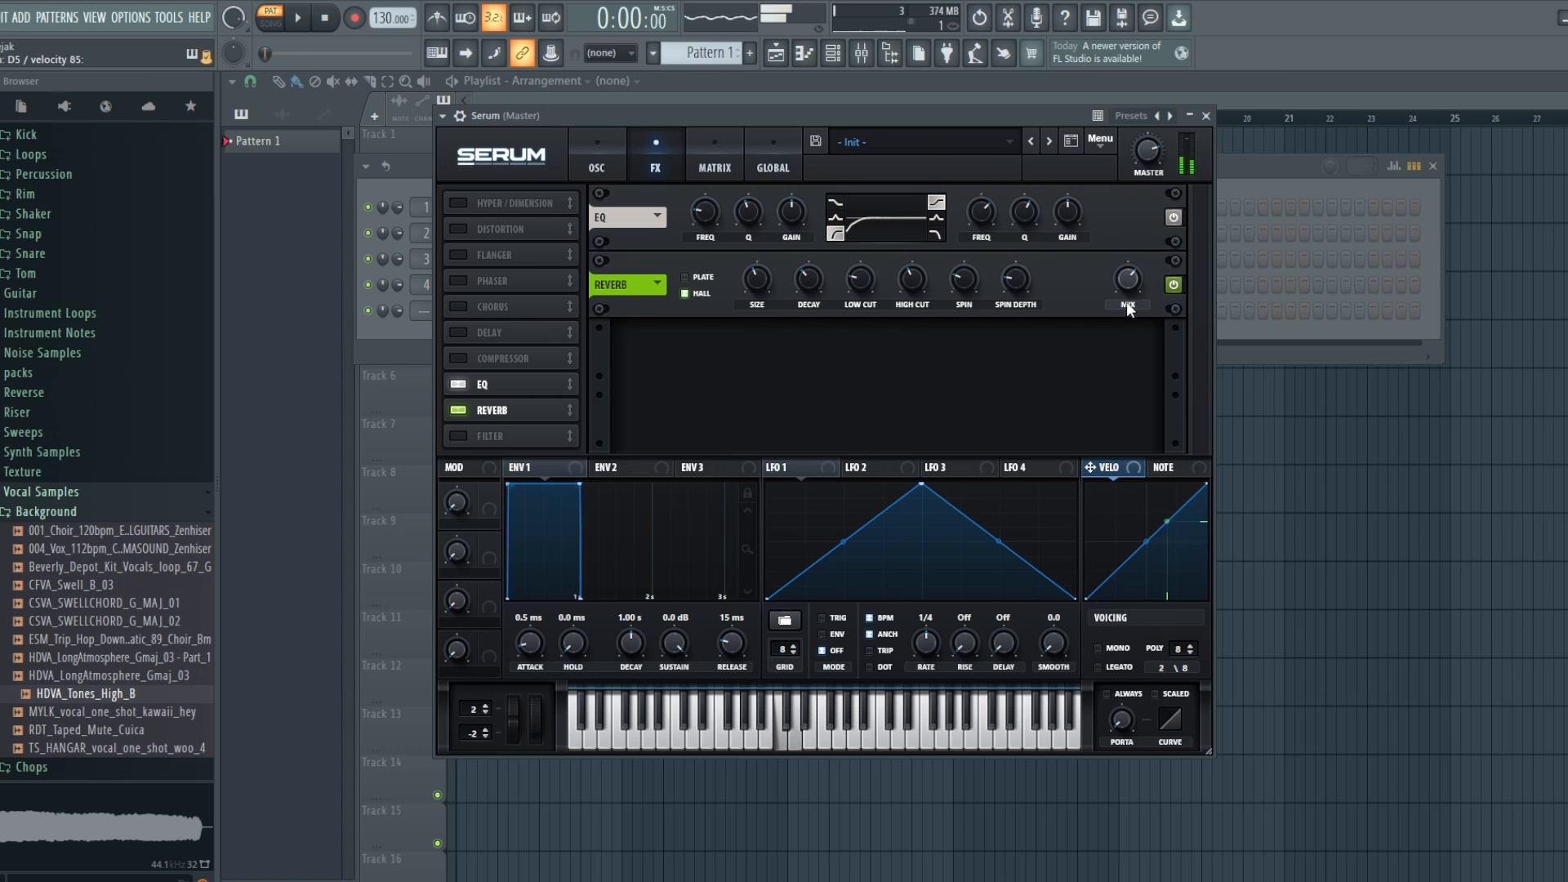
pyautogui.click(597, 149)
pyautogui.click(668, 148)
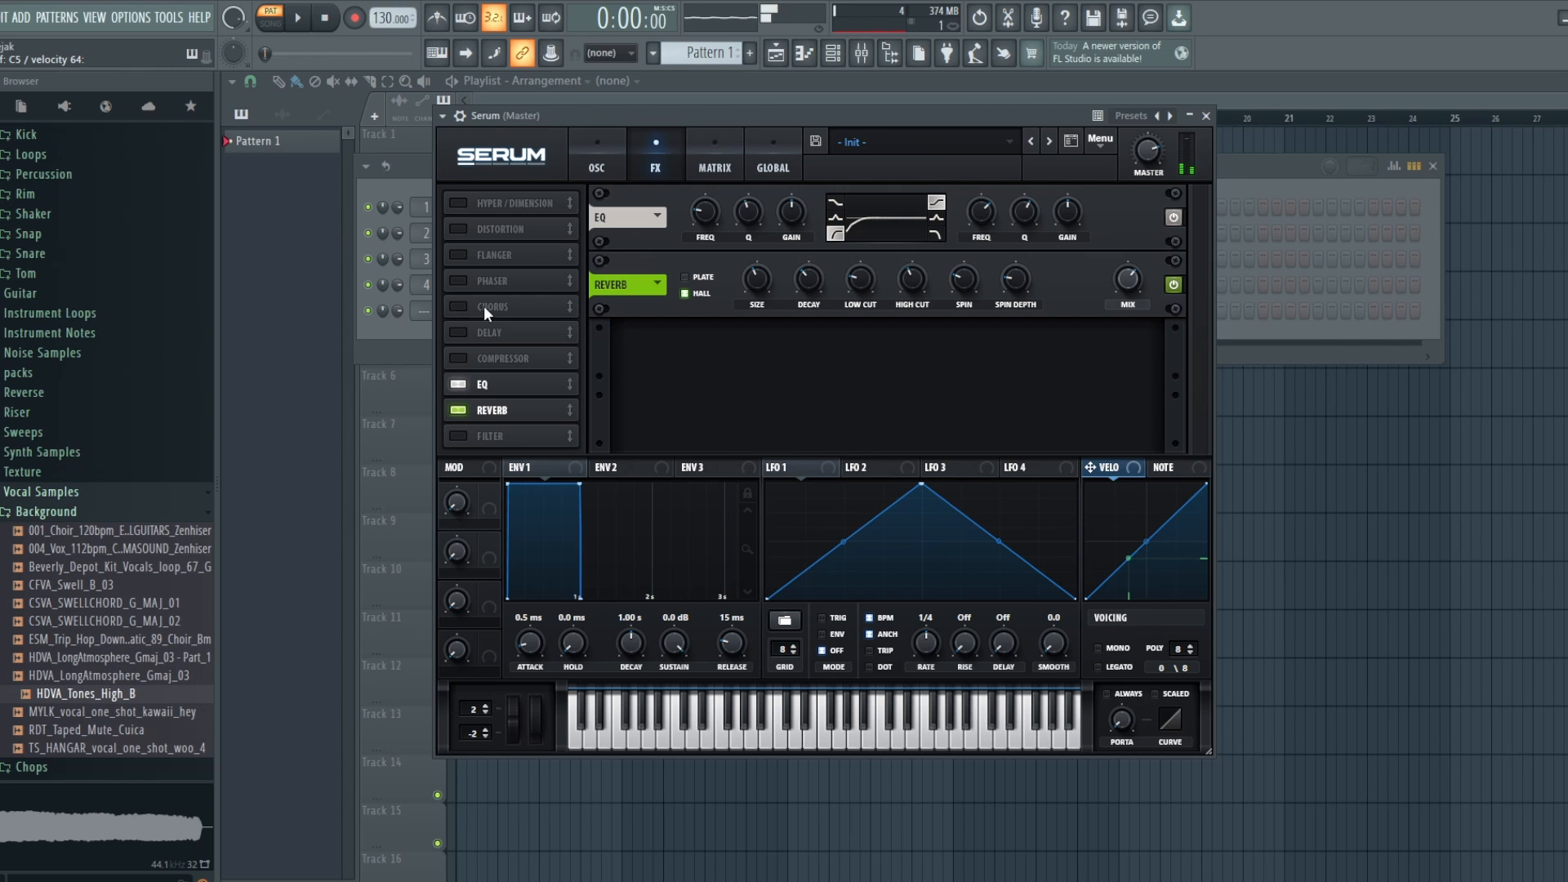
# Move the chorus after the reverb in the effects chain, enable it, and set its mix to 55%.
pyautogui.moveTo(483, 306); pyautogui.dragTo(465, 406)
pyautogui.click(464, 413)
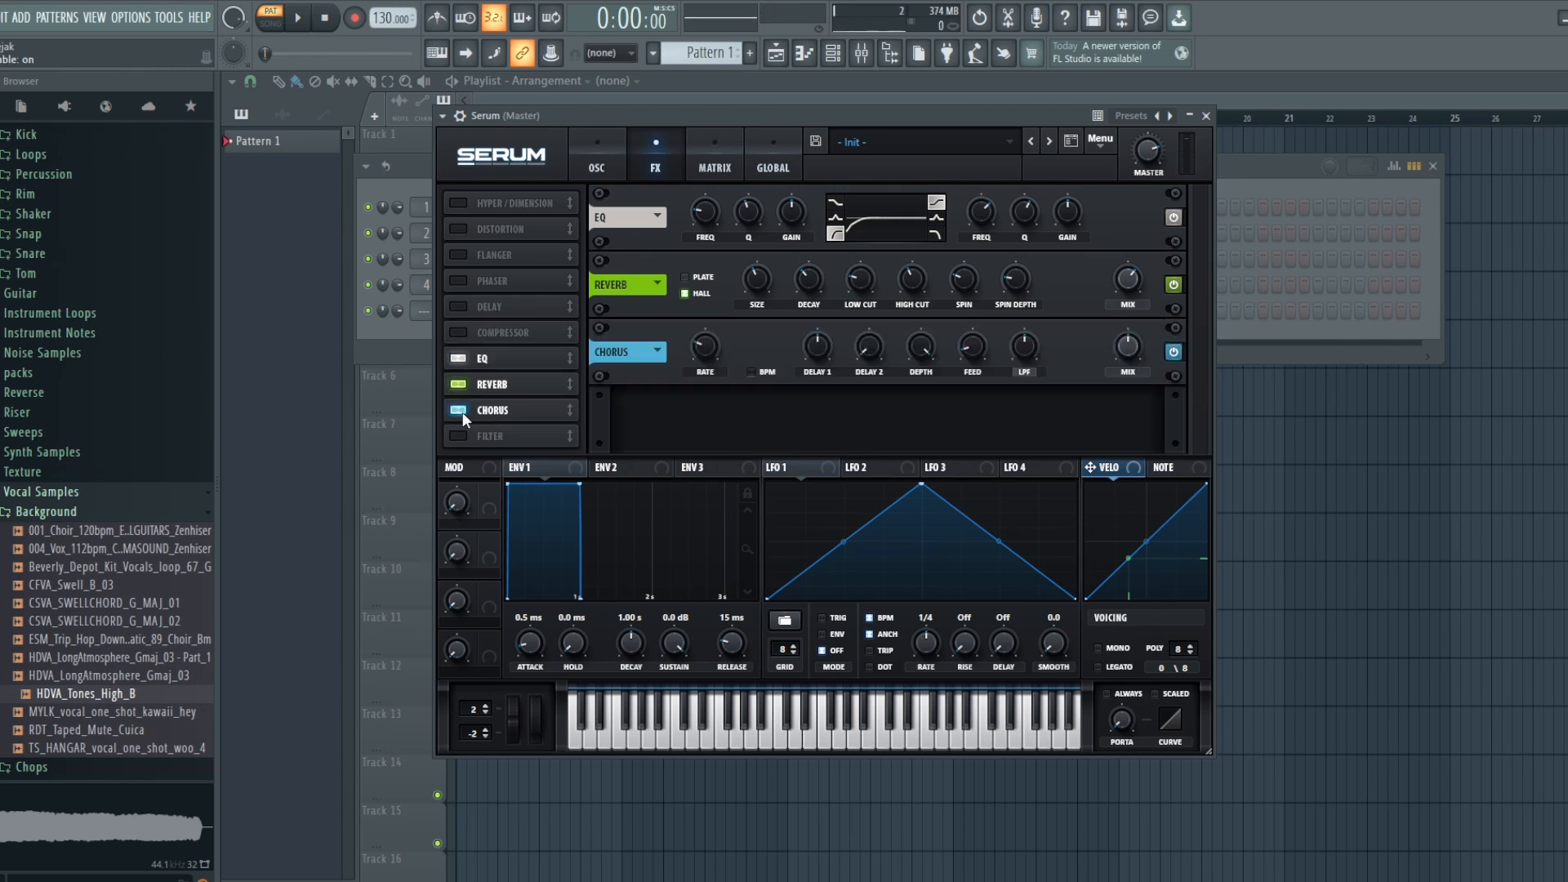
pyautogui.click(1131, 352)
pyautogui.moveTo(1129, 347); pyautogui.dragTo(1129, 336)
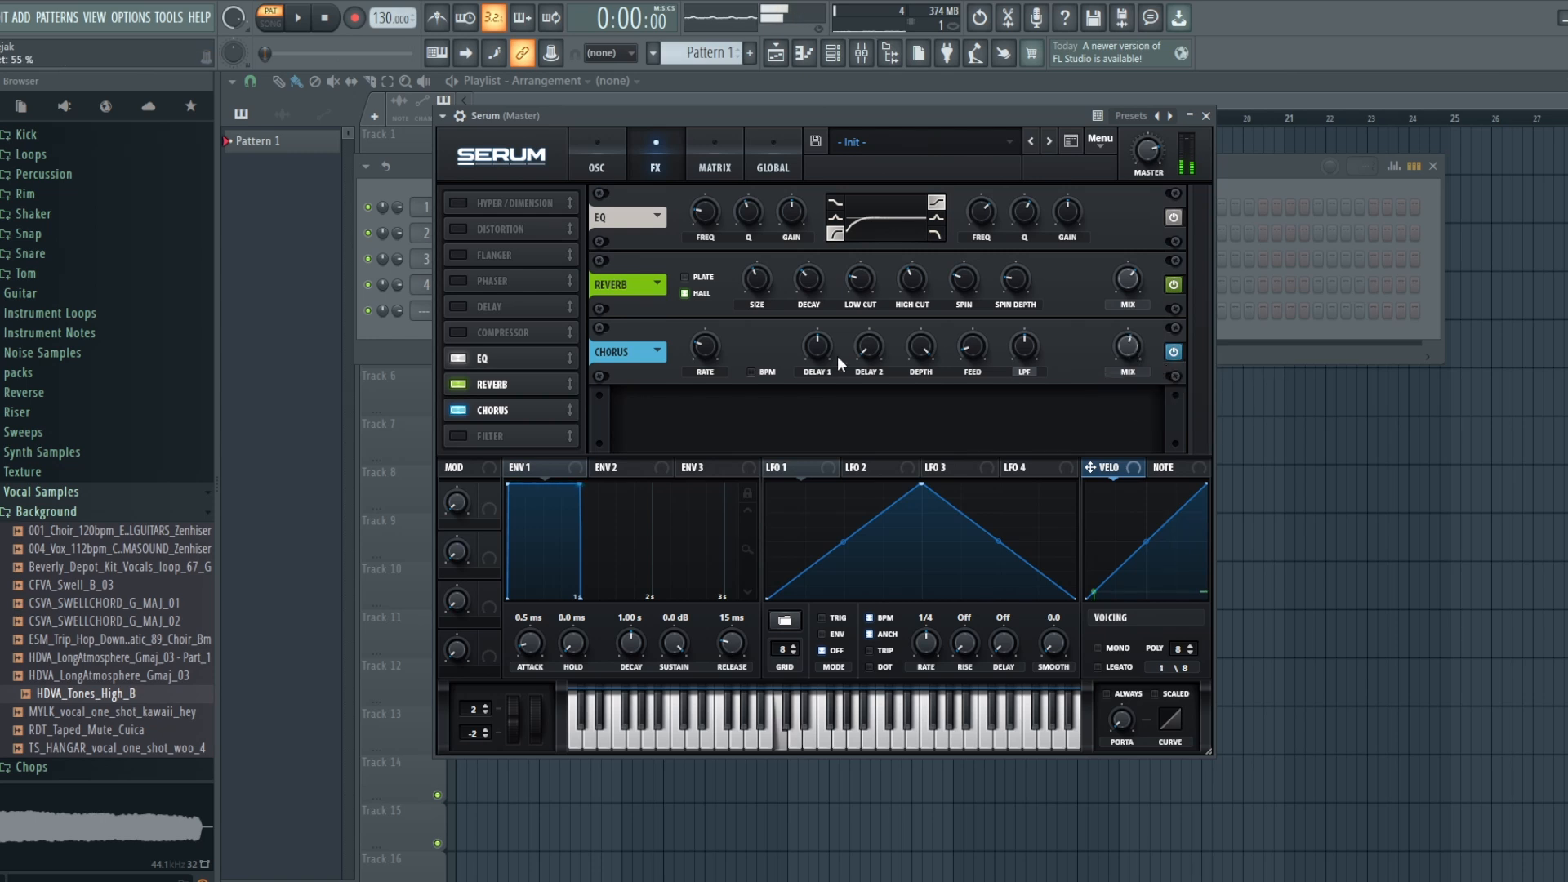
# Raise the chorus low-pass filter frequency and check the chorus rate.
pyautogui.click(1021, 349)
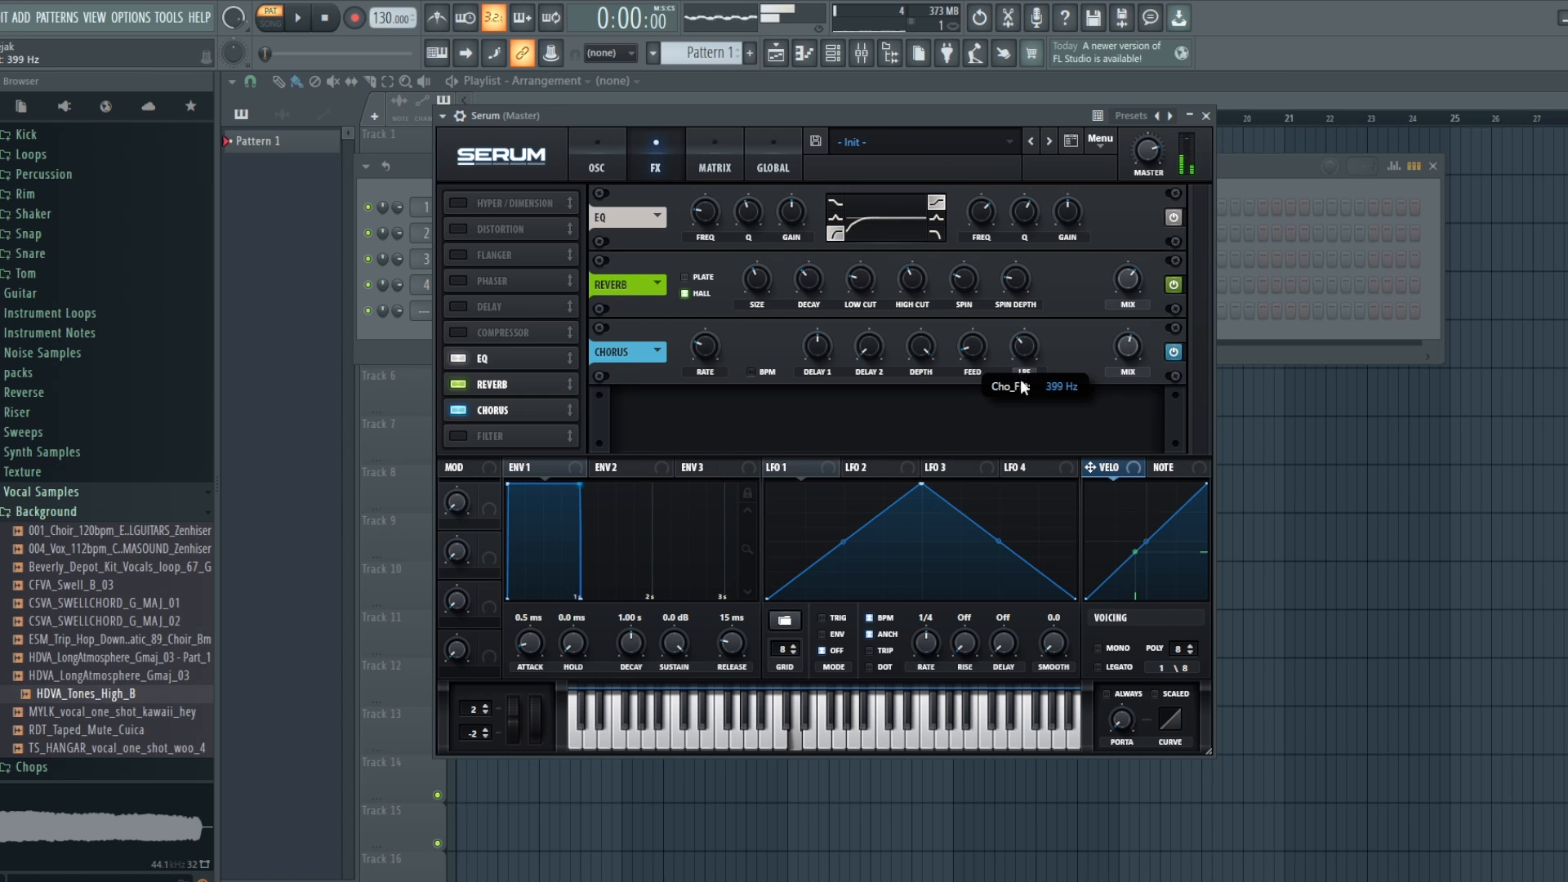
pyautogui.moveTo(1022, 382); pyautogui.dragTo(1025, 319)
pyautogui.click(717, 366)
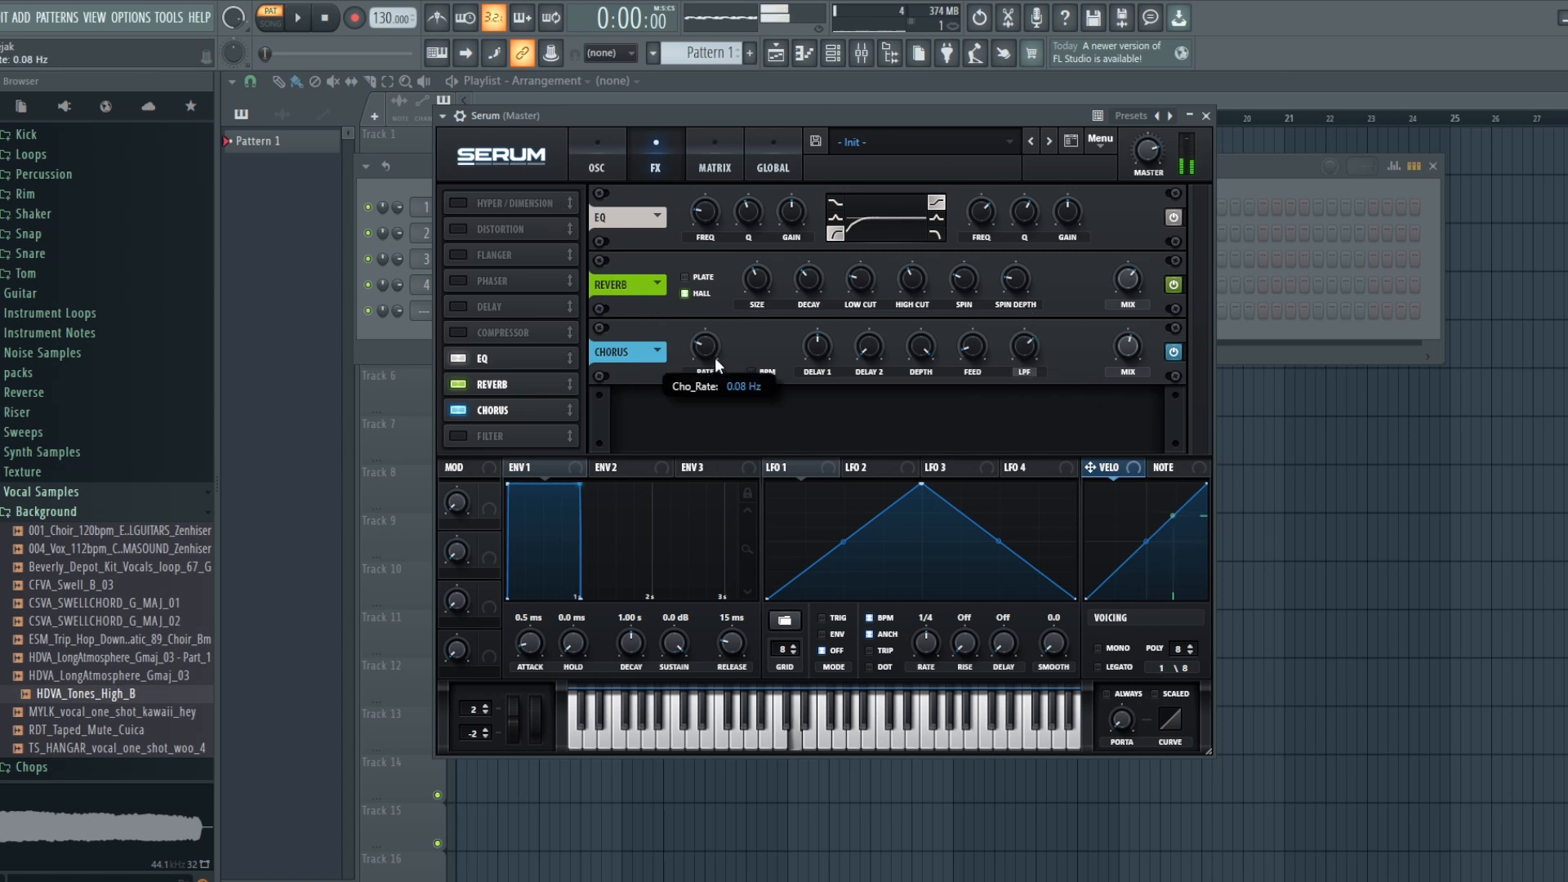
pyautogui.click(594, 163)
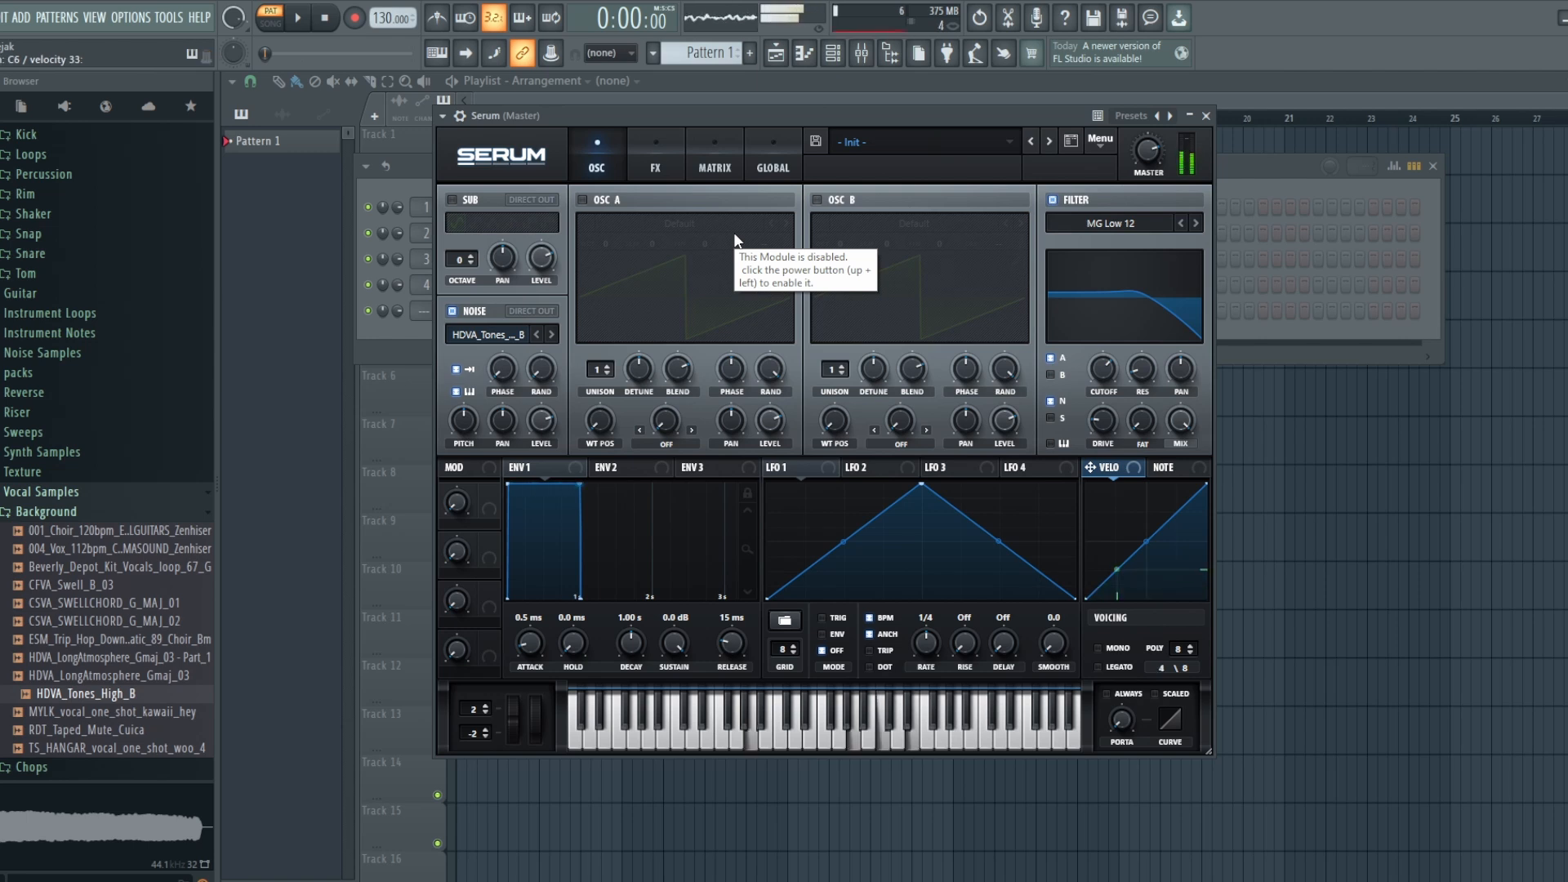
pyautogui.click(658, 161)
pyautogui.click(600, 140)
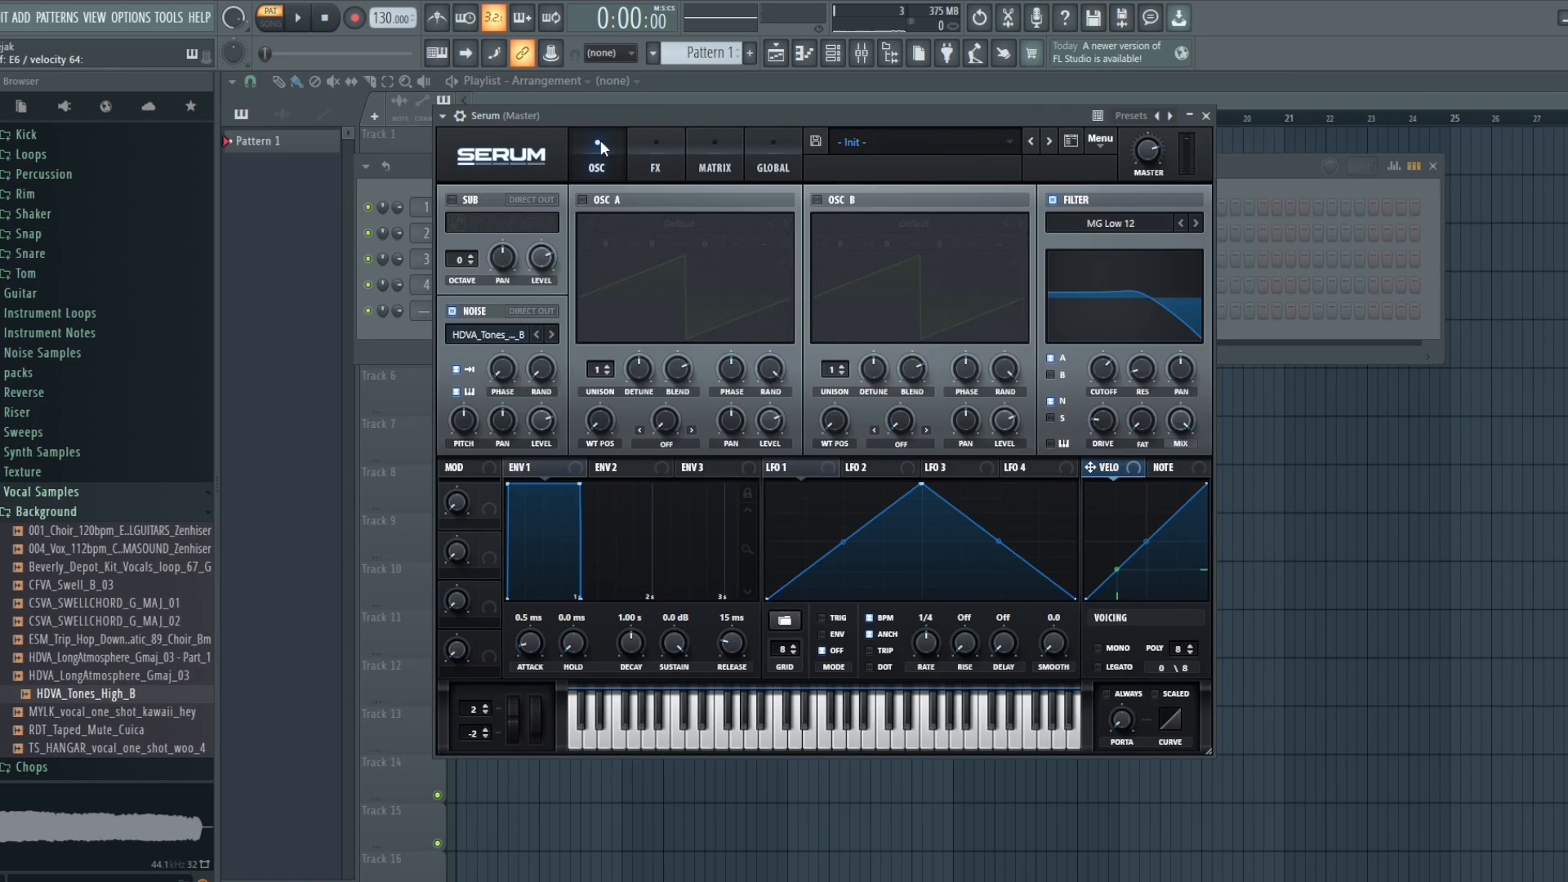
# Assign NoteOn Rand1 to modulate the global master tuning (Mast.Tun) in the first modulation matrix row.
pyautogui.click(708, 151)
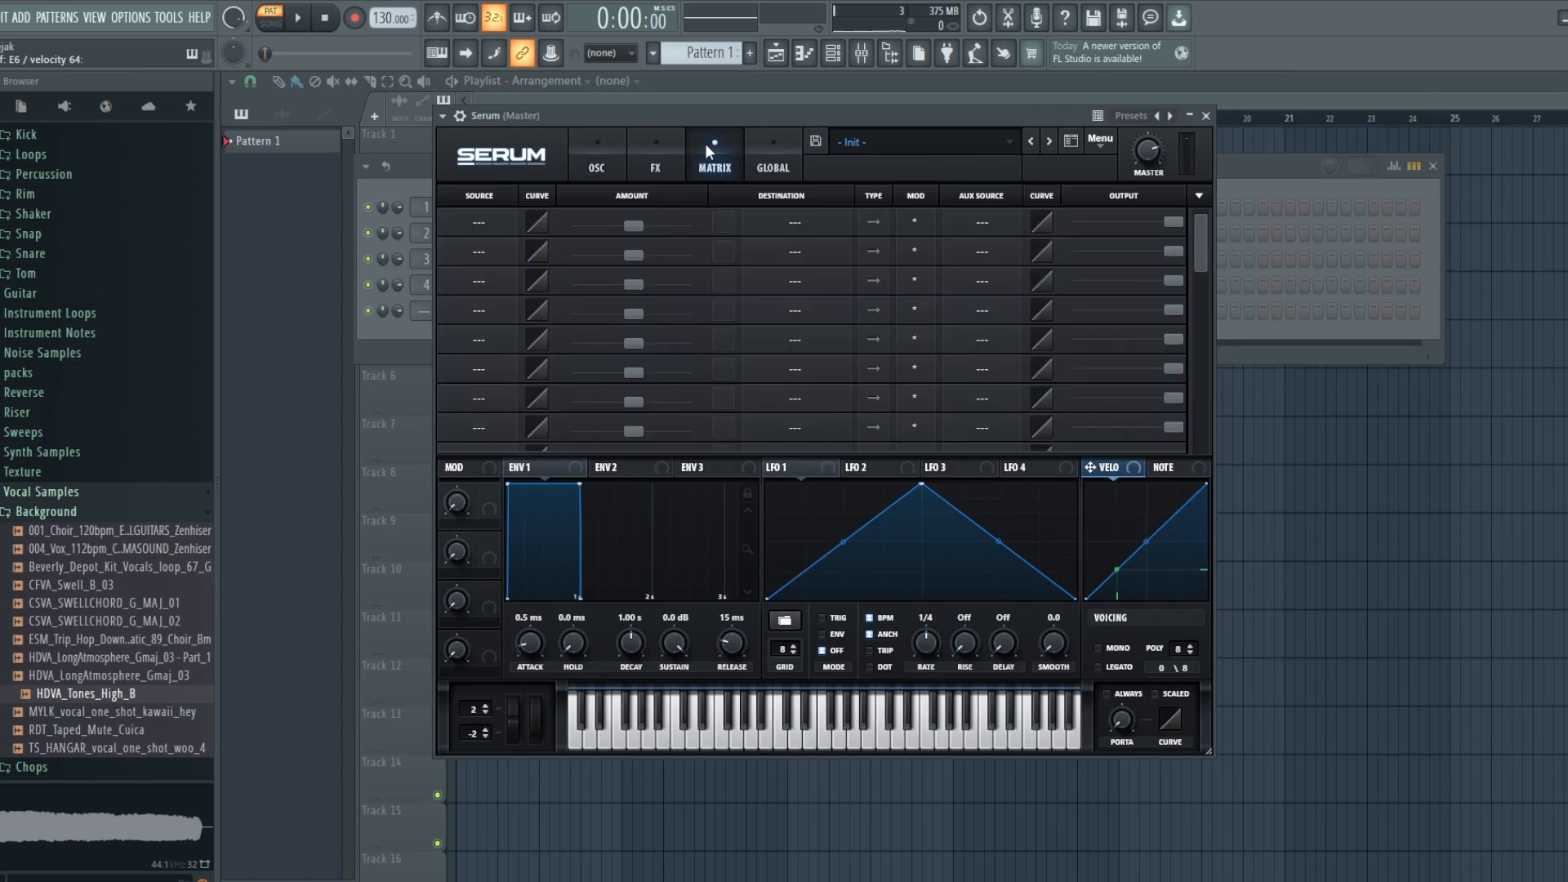
pyautogui.click(477, 221)
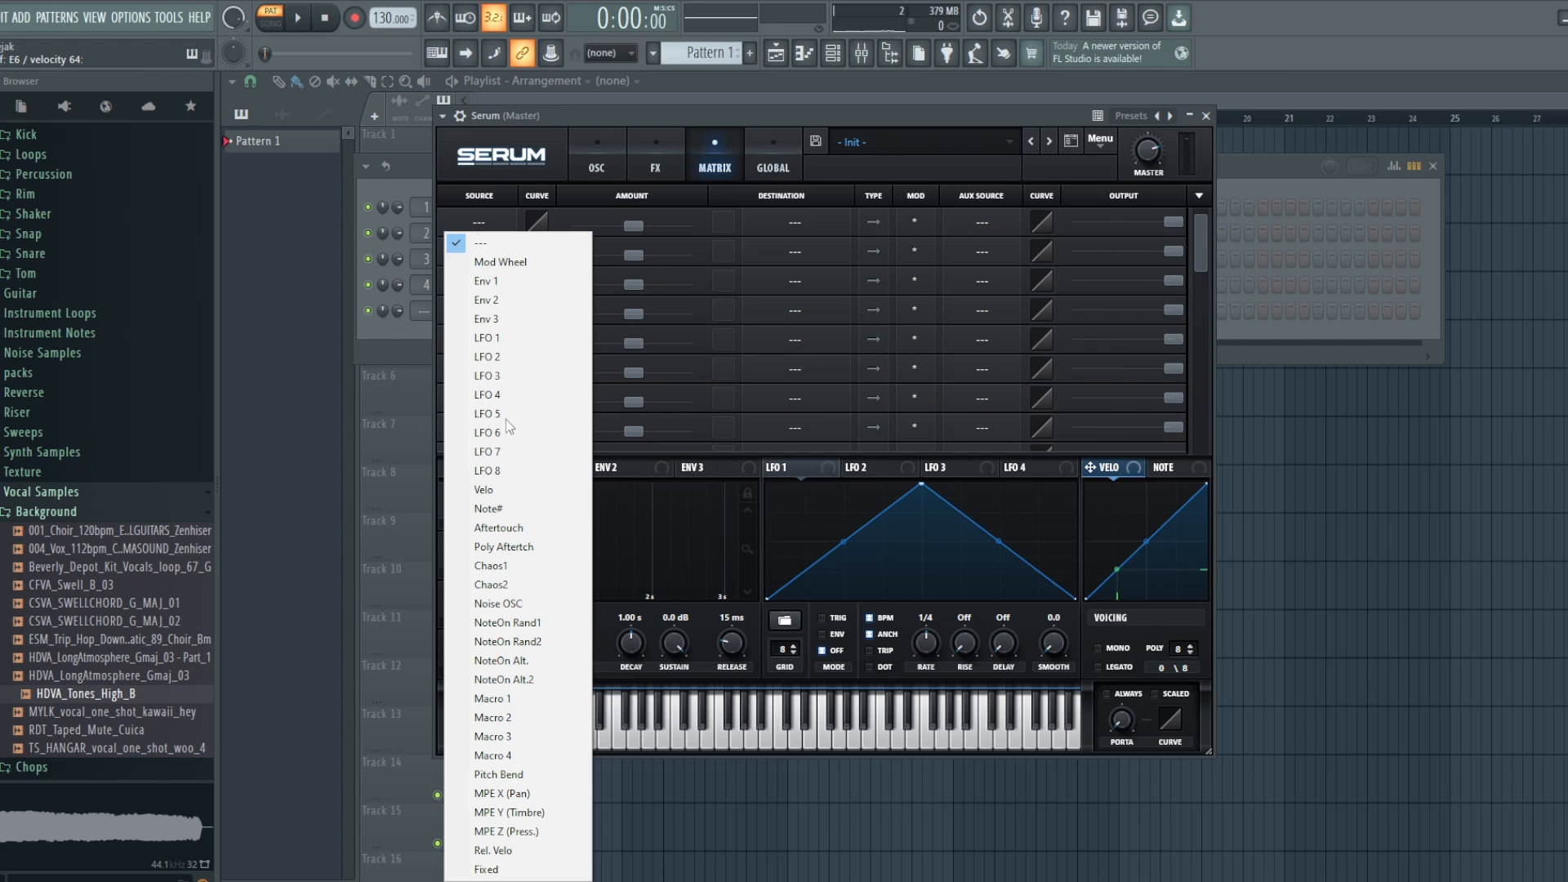
pyautogui.click(506, 623)
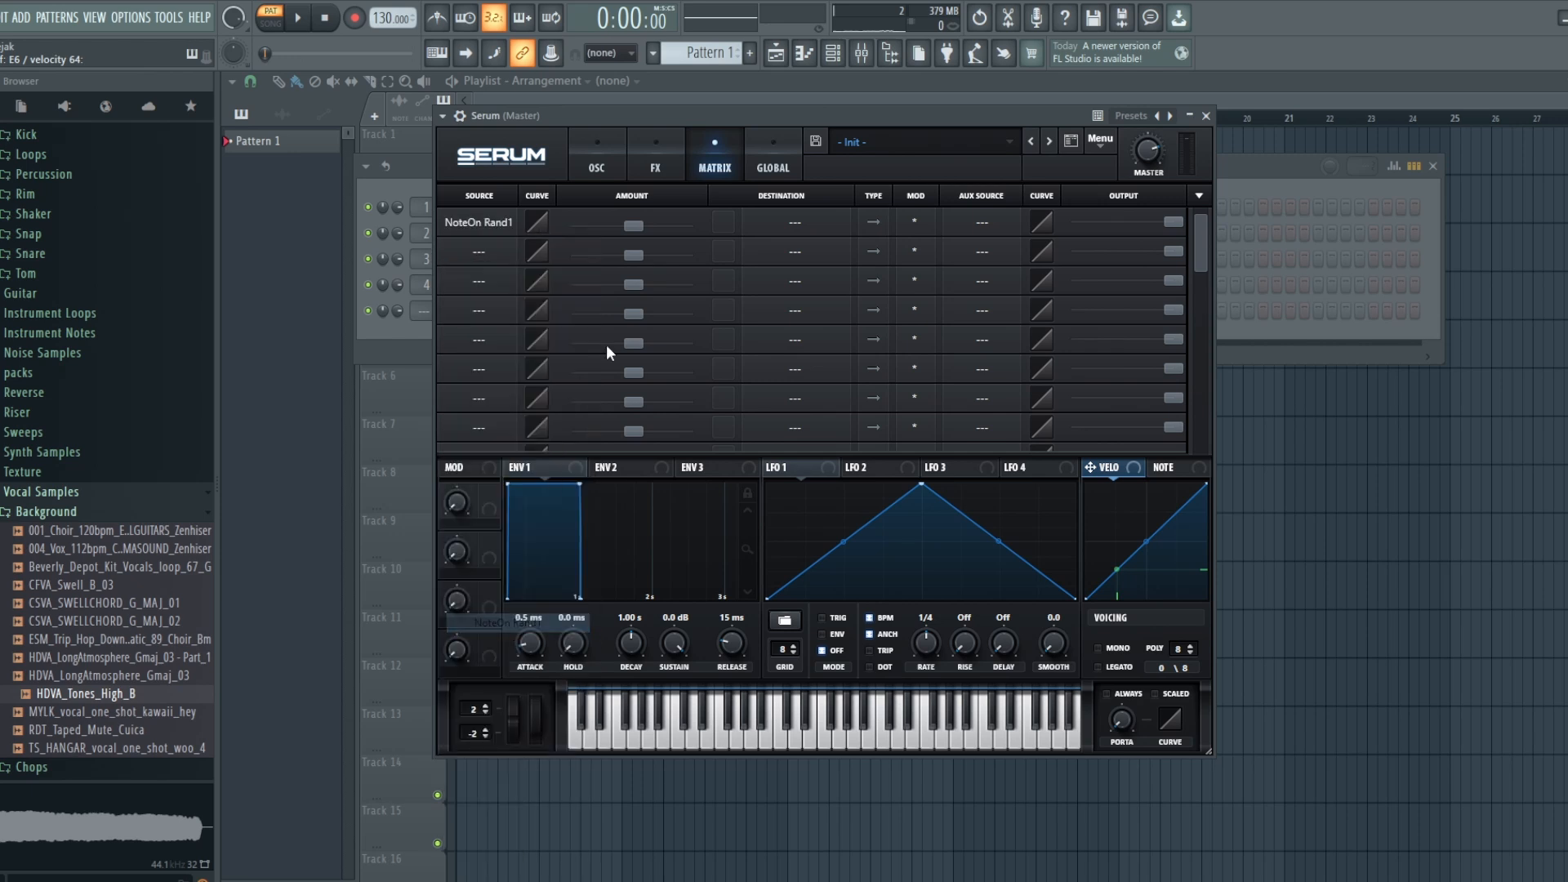
pyautogui.click(786, 219)
pyautogui.moveTo(804, 376)
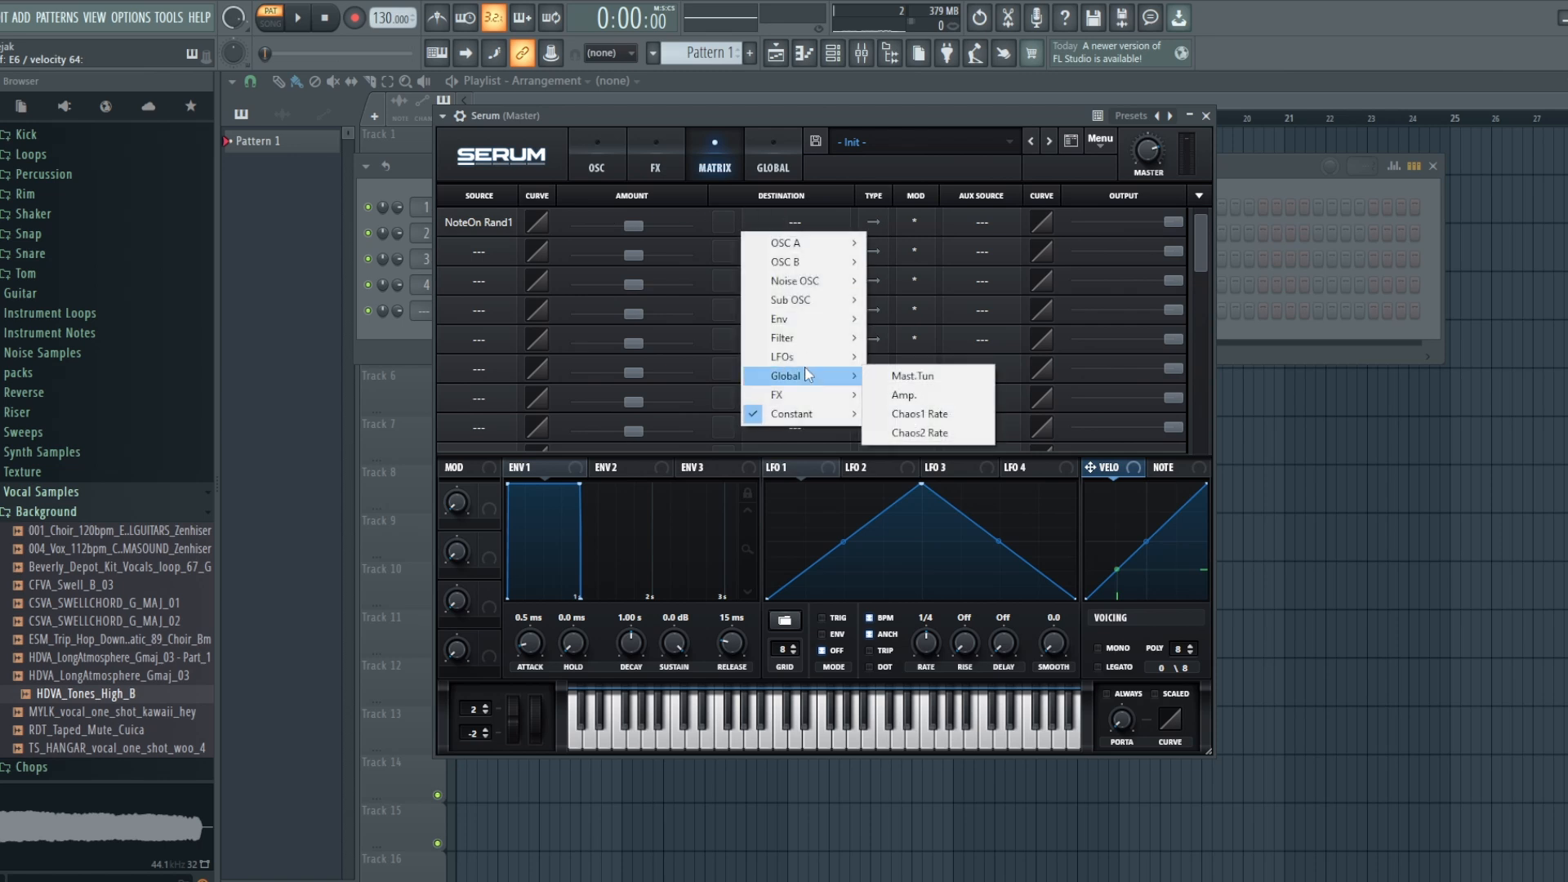
pyautogui.click(935, 377)
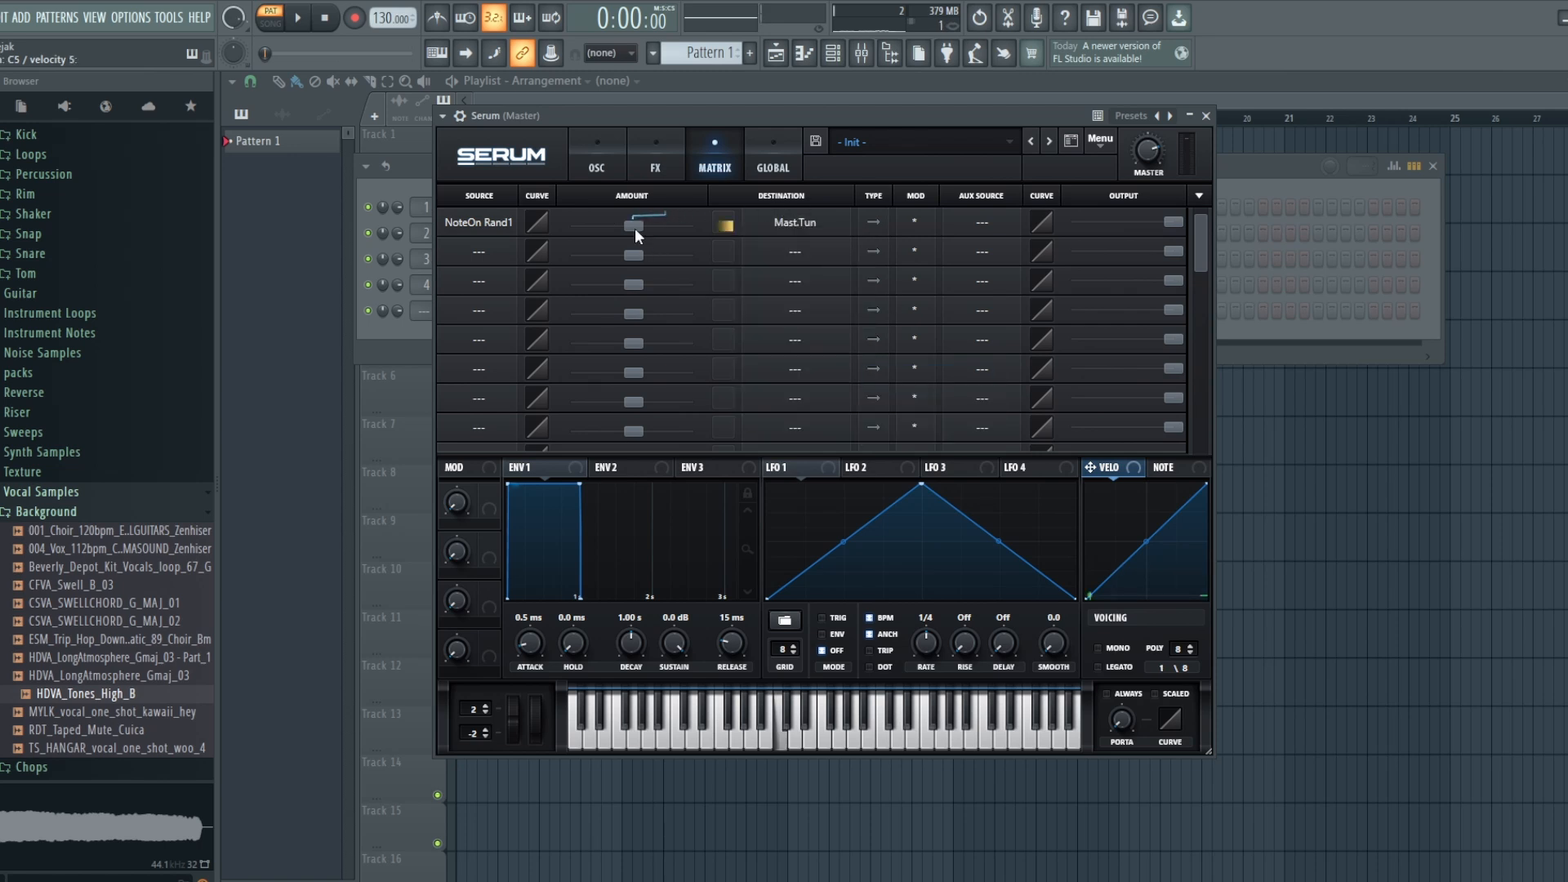
# Give the master tuning modulation a very small positive amount and reduce its output to near minimum.
pyautogui.moveTo(635, 228)
pyautogui.mouseDown()
pyautogui.moveTo(686, 228)
pyautogui.moveTo(643, 227)
pyautogui.mouseUp()
pyautogui.press('Return')
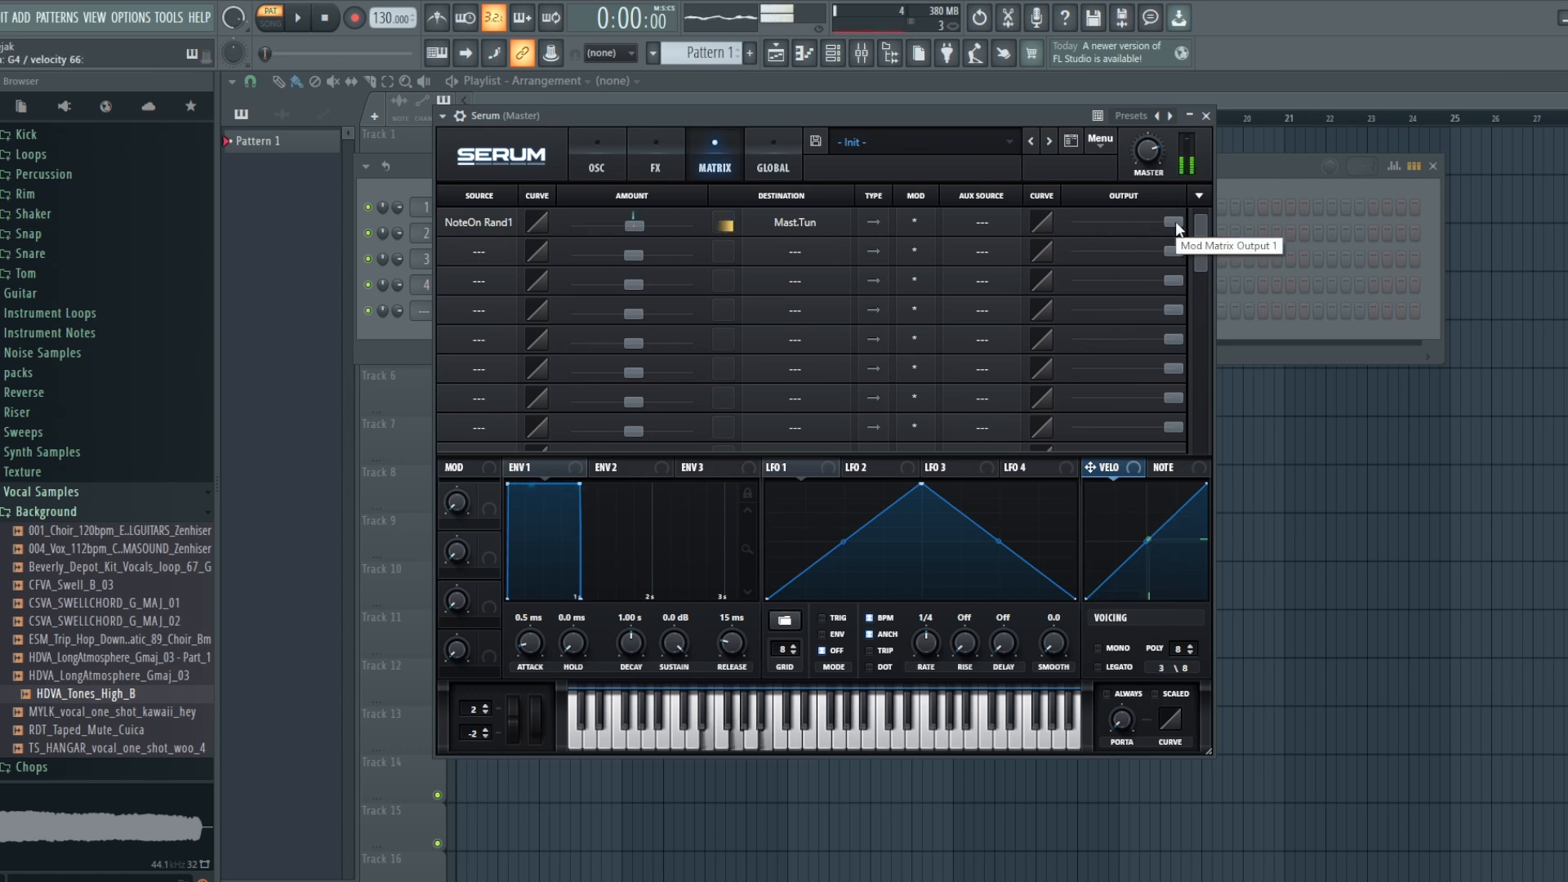
pyautogui.moveTo(1177, 228); pyautogui.dragTo(1017, 223)
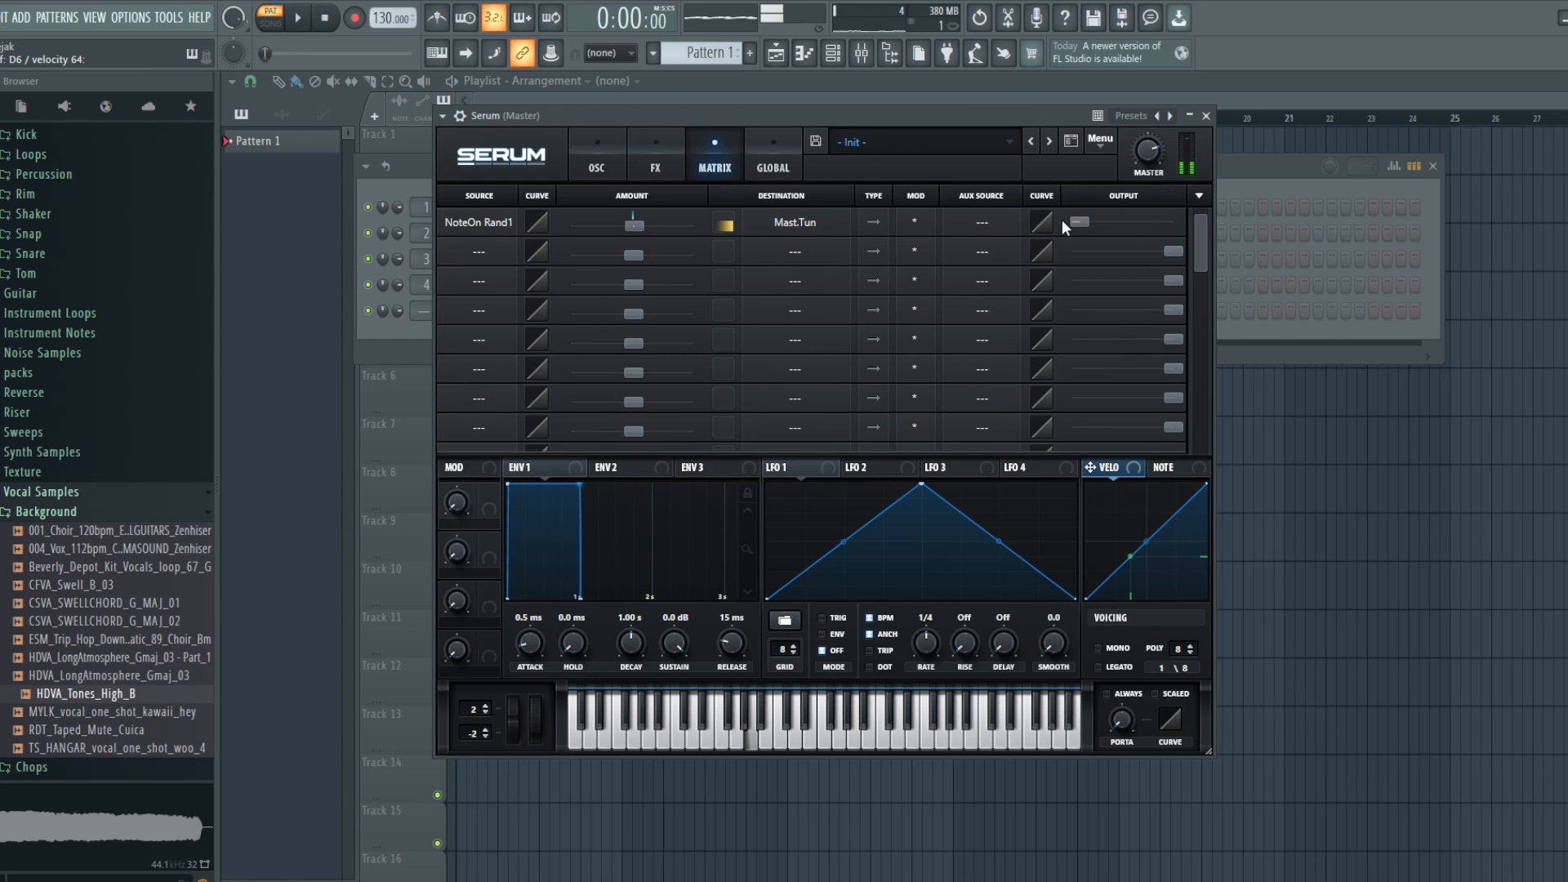
# Change the source of the master tuning modulation in the first modulation matrix row to LFO 1.
pyautogui.click(611, 157)
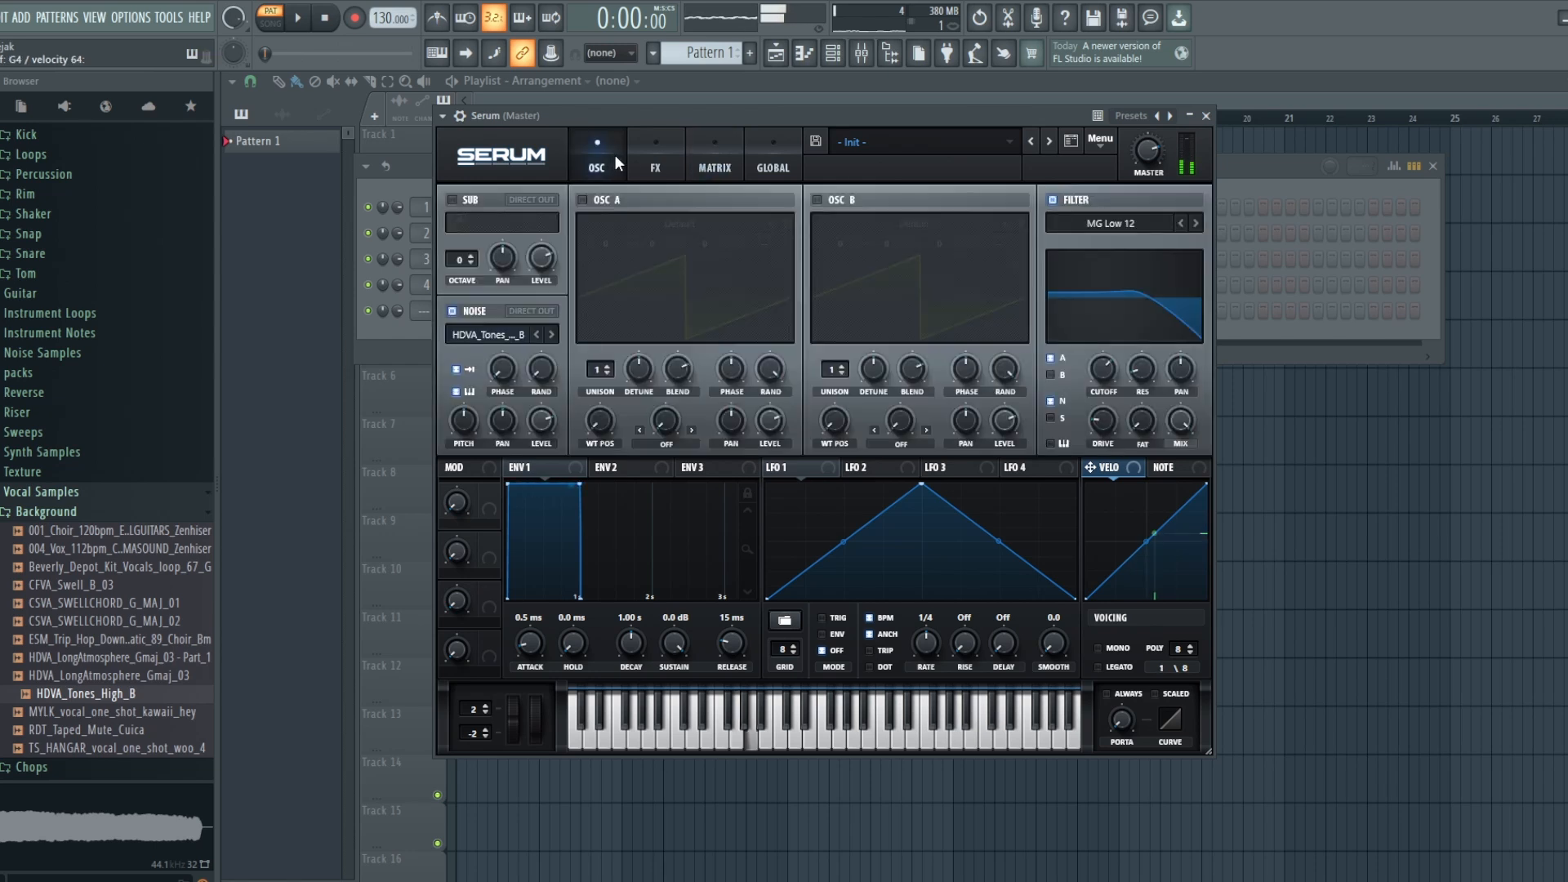
pyautogui.click(661, 147)
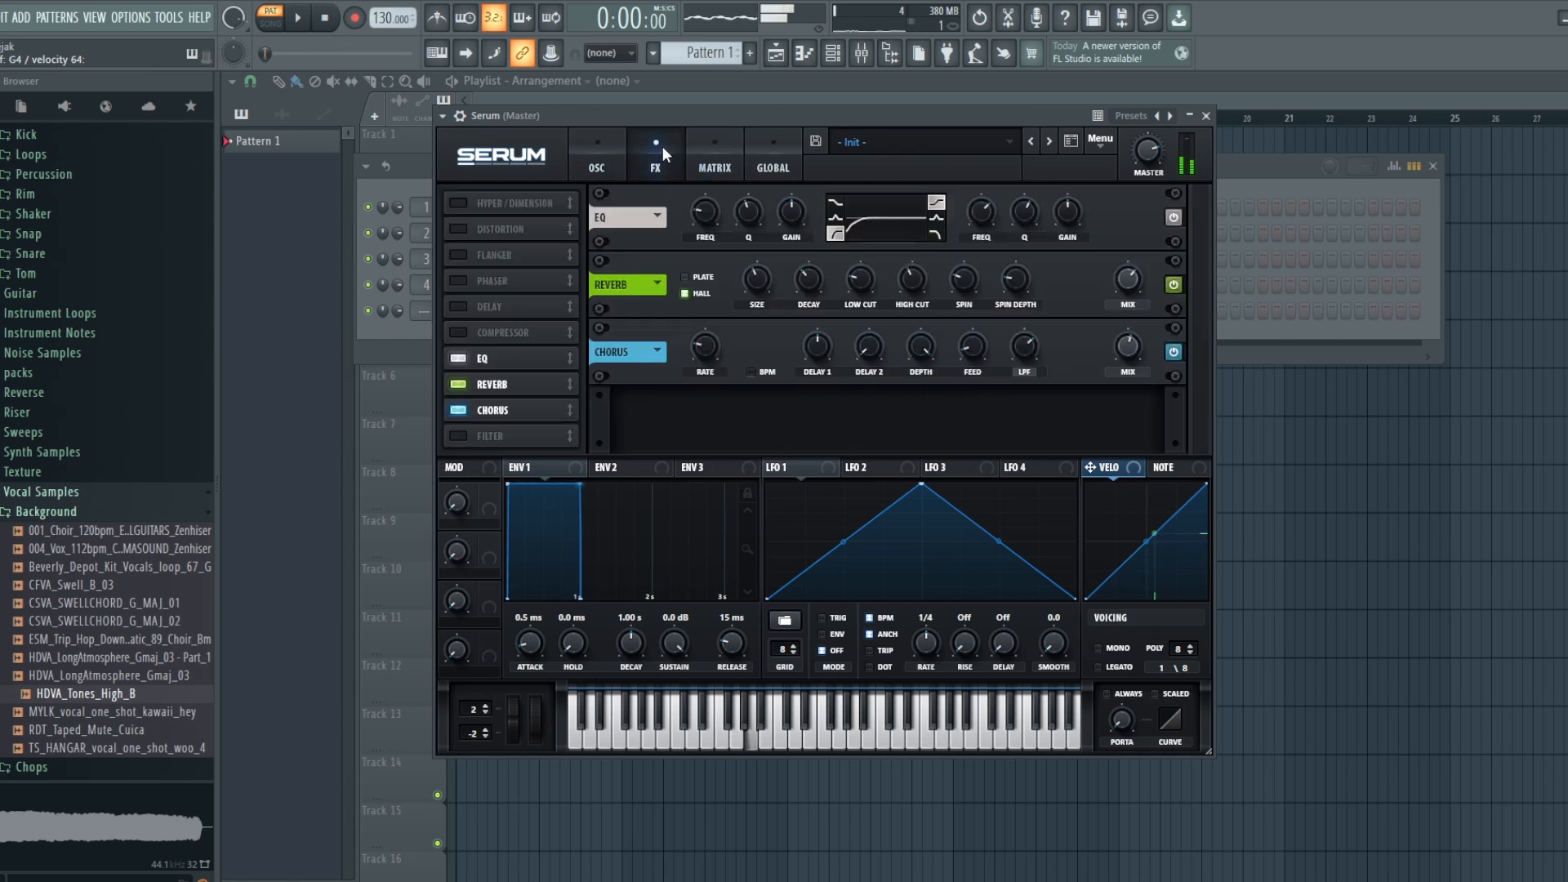
pyautogui.click(715, 167)
pyautogui.click(504, 224)
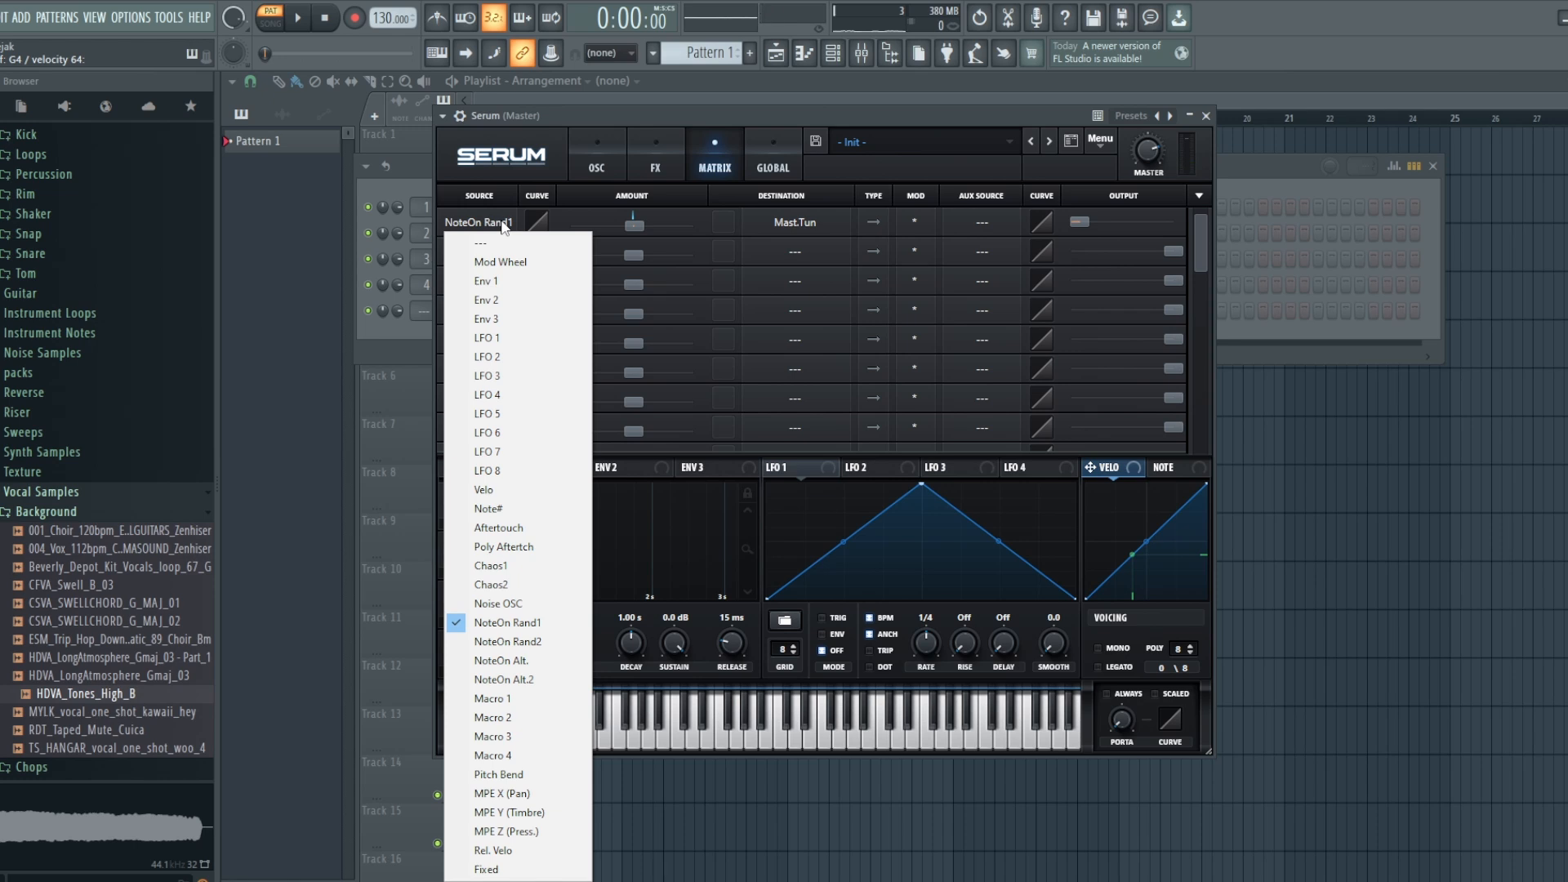
pyautogui.click(501, 339)
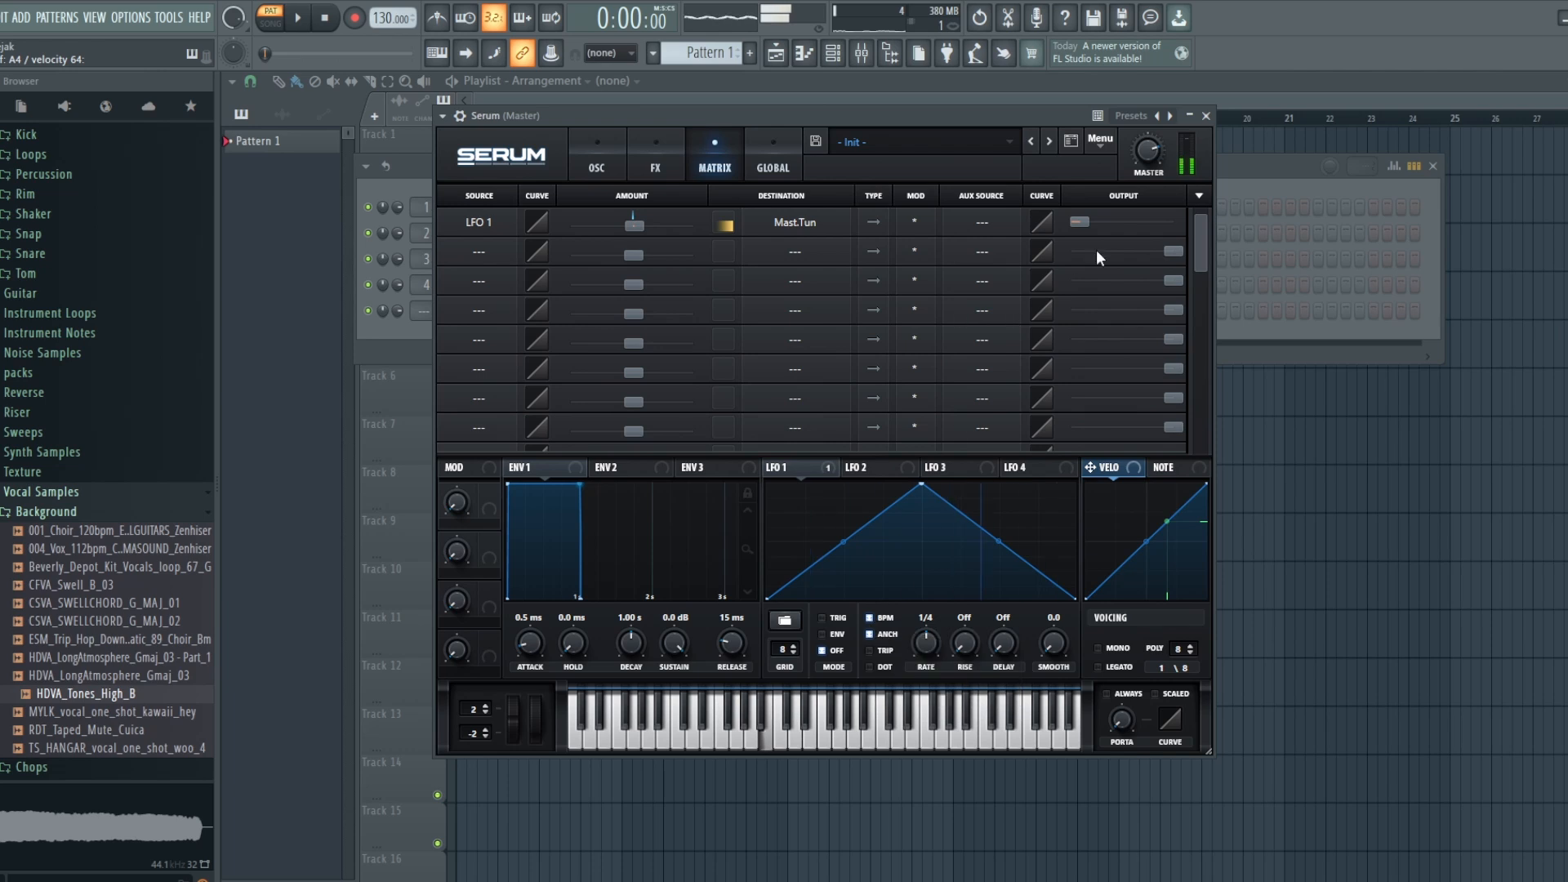
# Try a much higher output for the LFO 1 master tuning modulation, and bring it back down near minimum.
pyautogui.moveTo(1083, 224); pyautogui.dragTo(1194, 214)
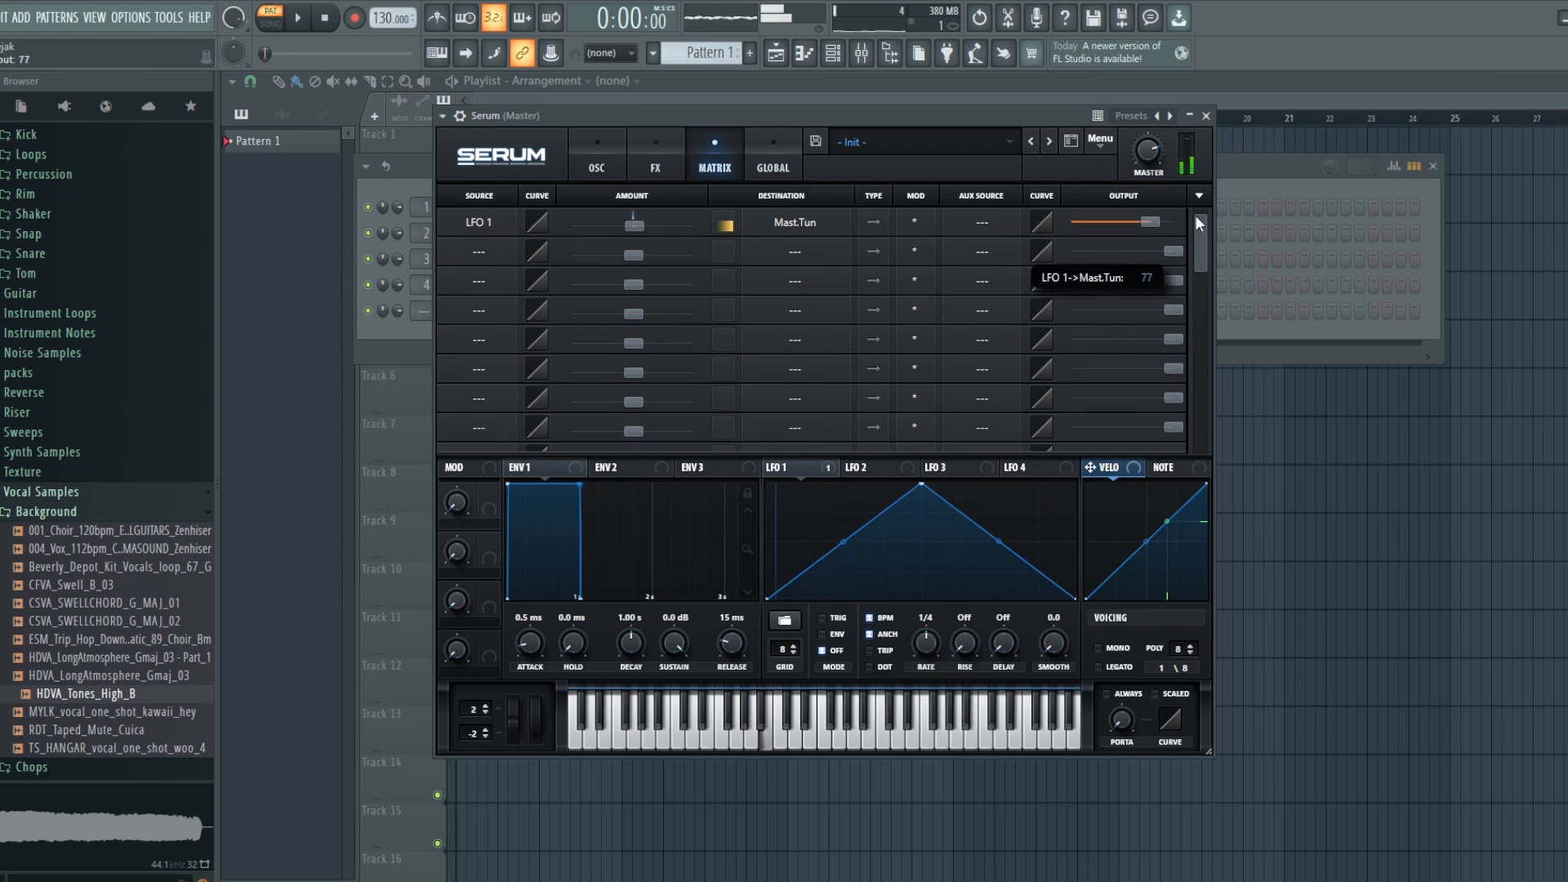
pyautogui.moveTo(1195, 216); pyautogui.dragTo(1087, 223)
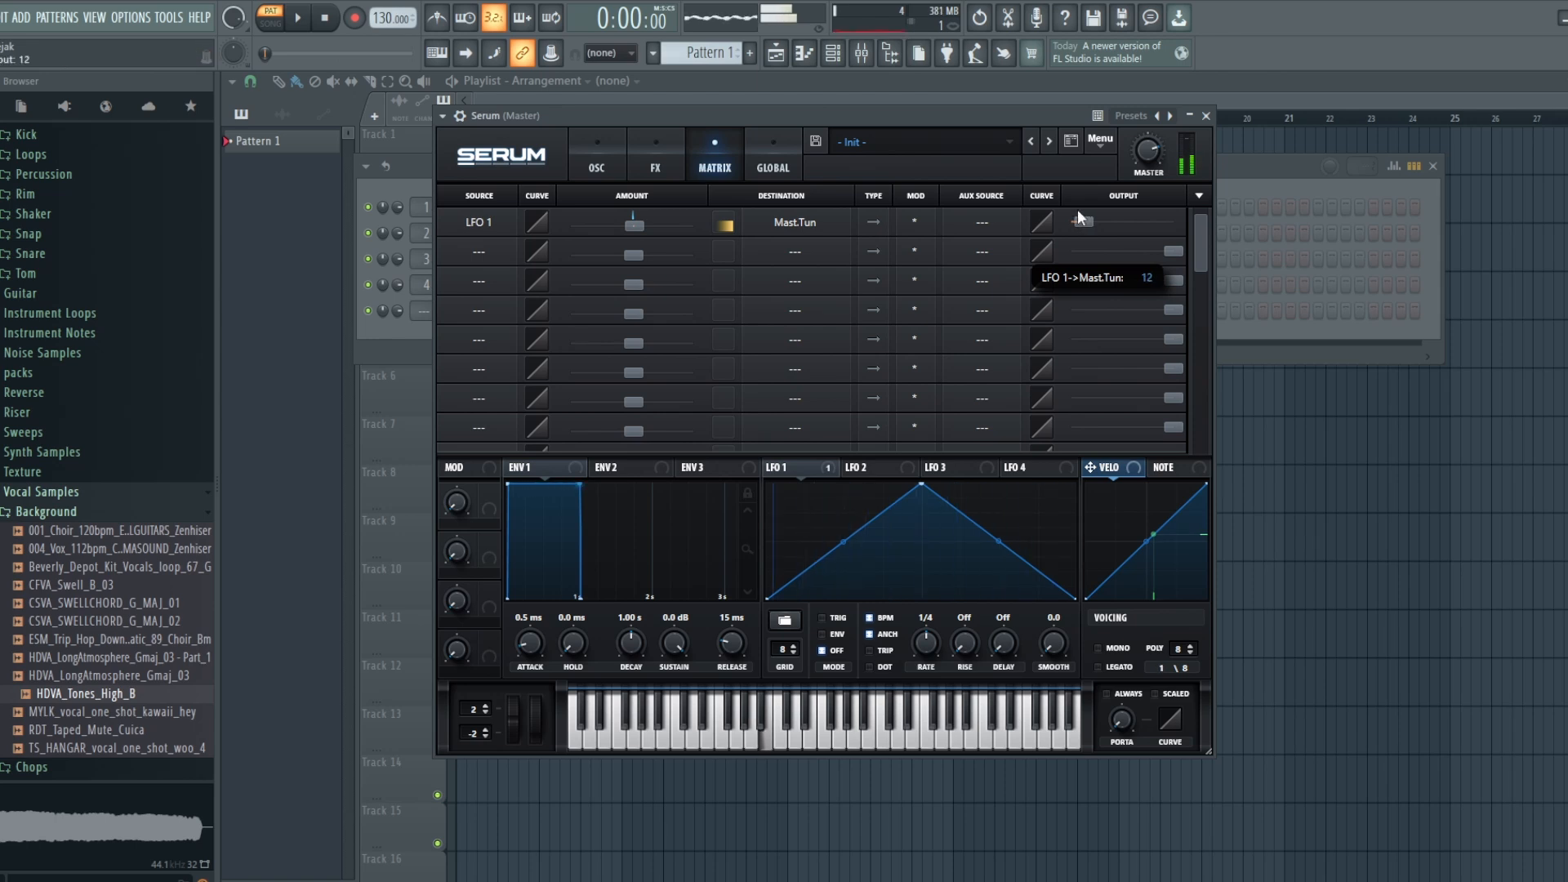
pyautogui.moveTo(1076, 209); pyautogui.dragTo(1080, 219)
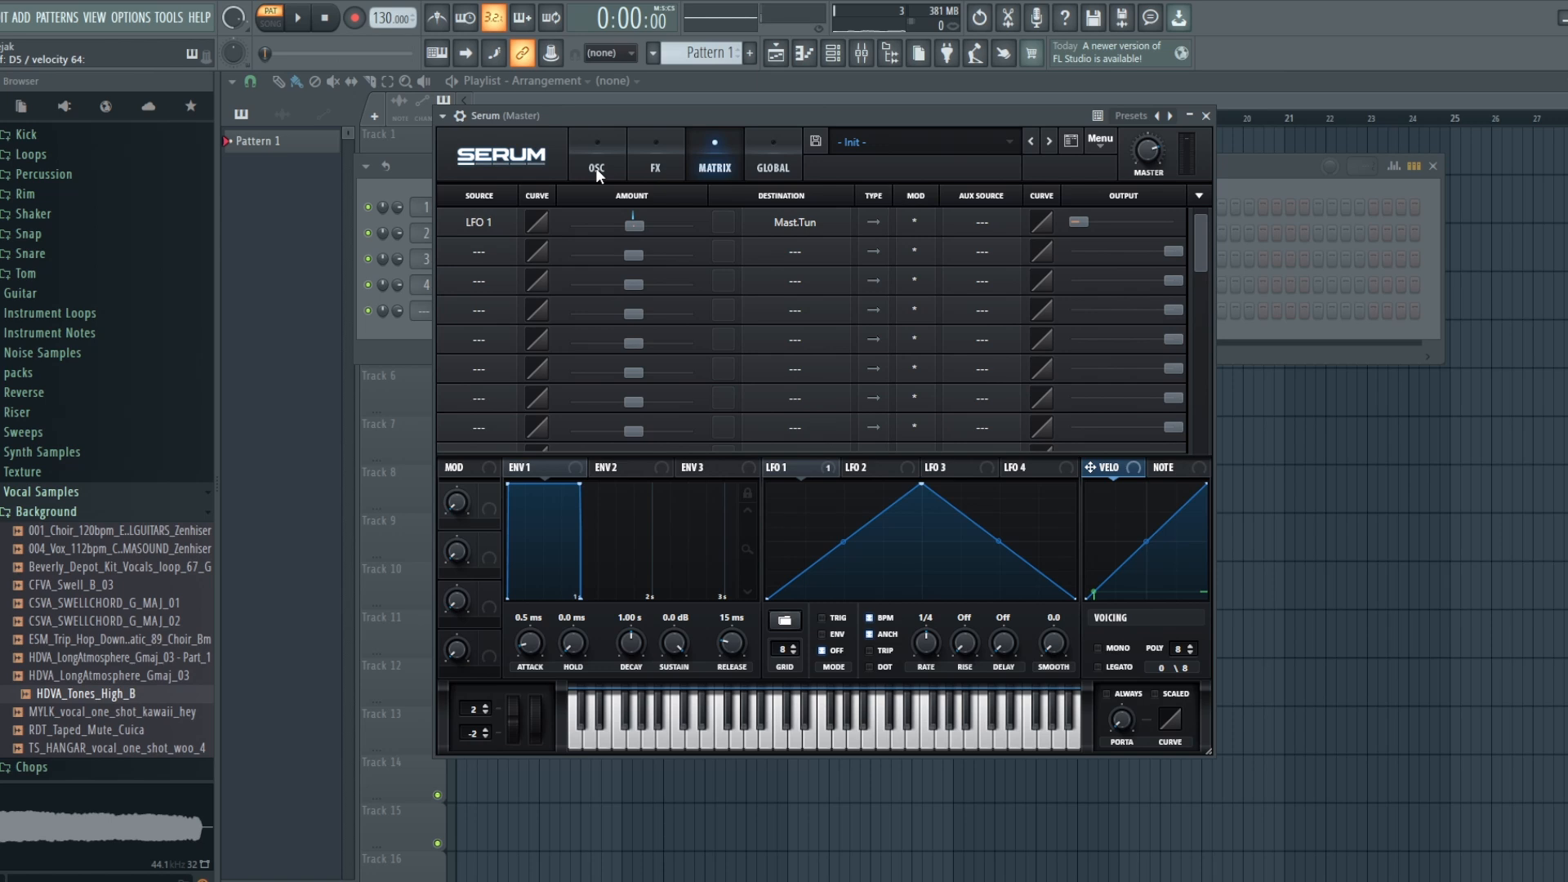
# Modulate the noise oscillator's level with LFO 1 at an amount of about 29, and its pan with LFO 1 as well.
pyautogui.click(596, 141)
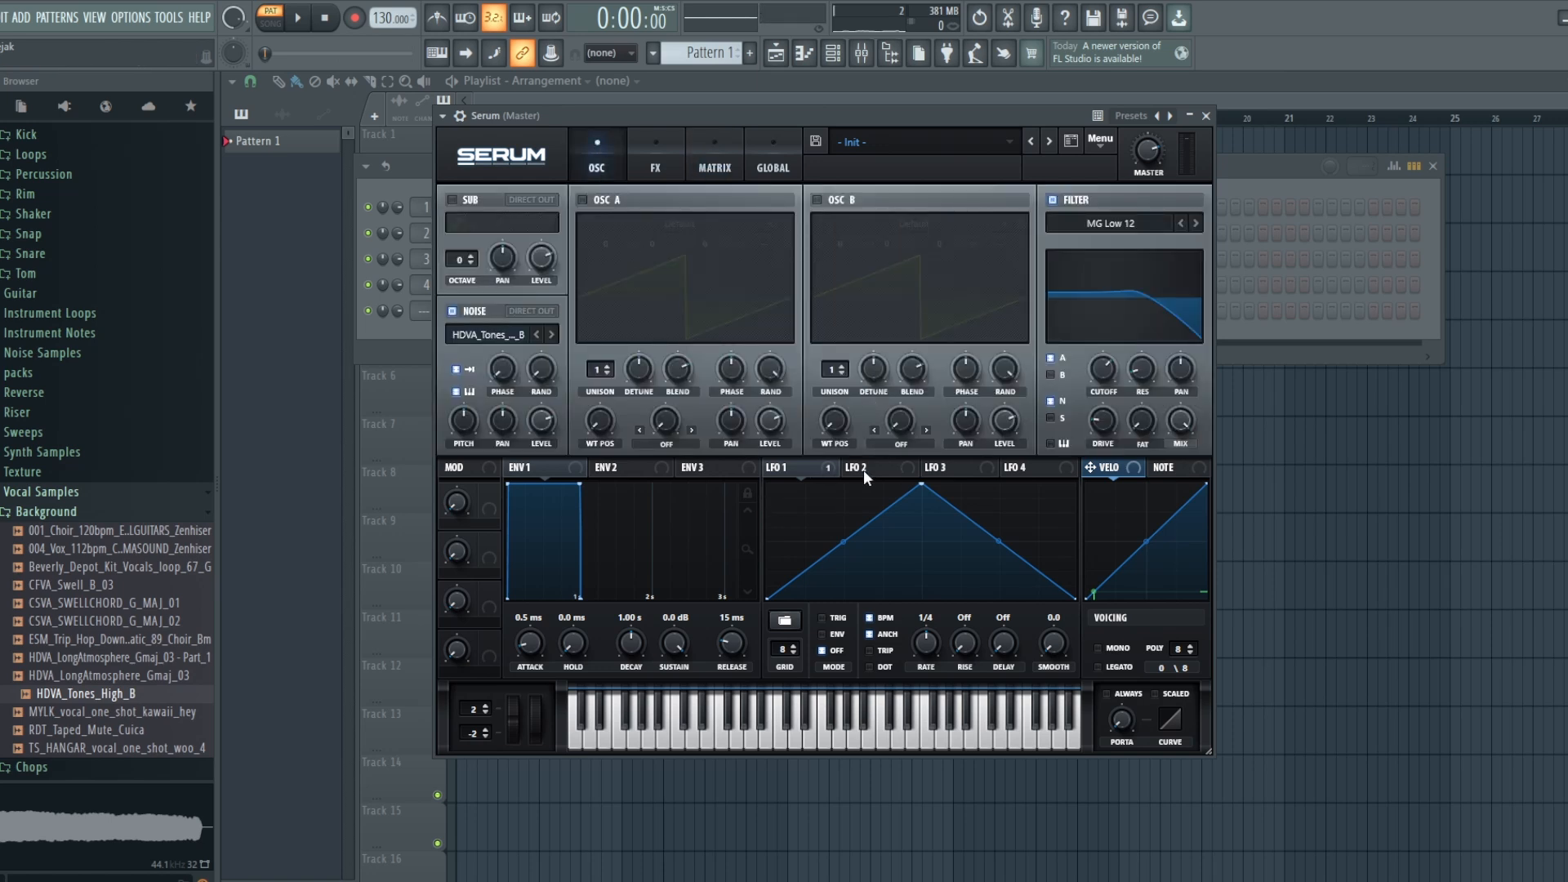
pyautogui.moveTo(791, 470); pyautogui.dragTo(540, 433)
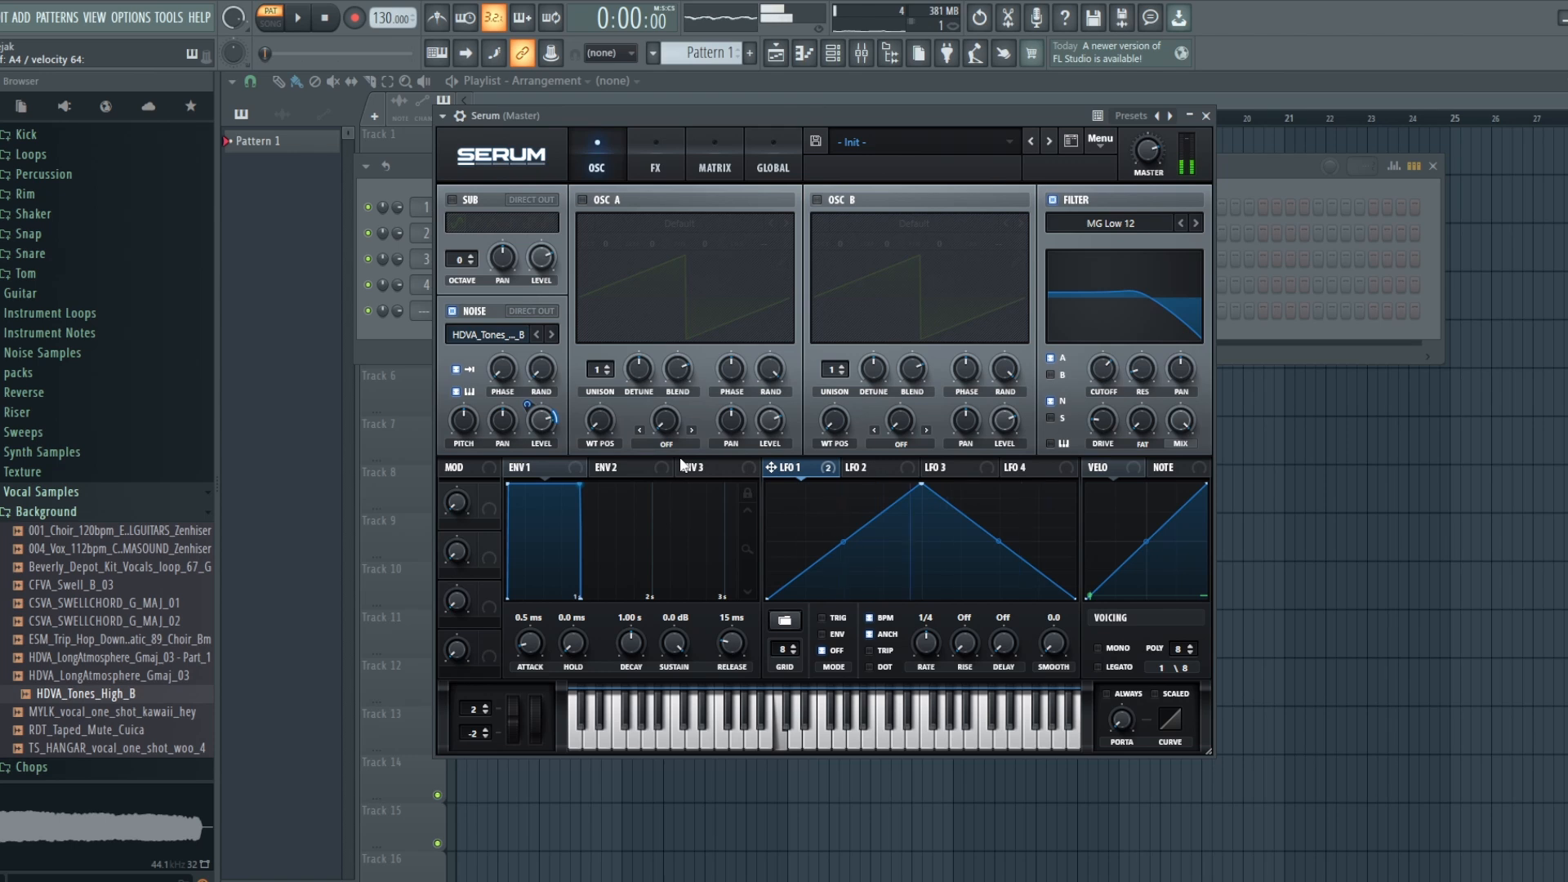
pyautogui.moveTo(533, 406); pyautogui.dragTo(499, 260)
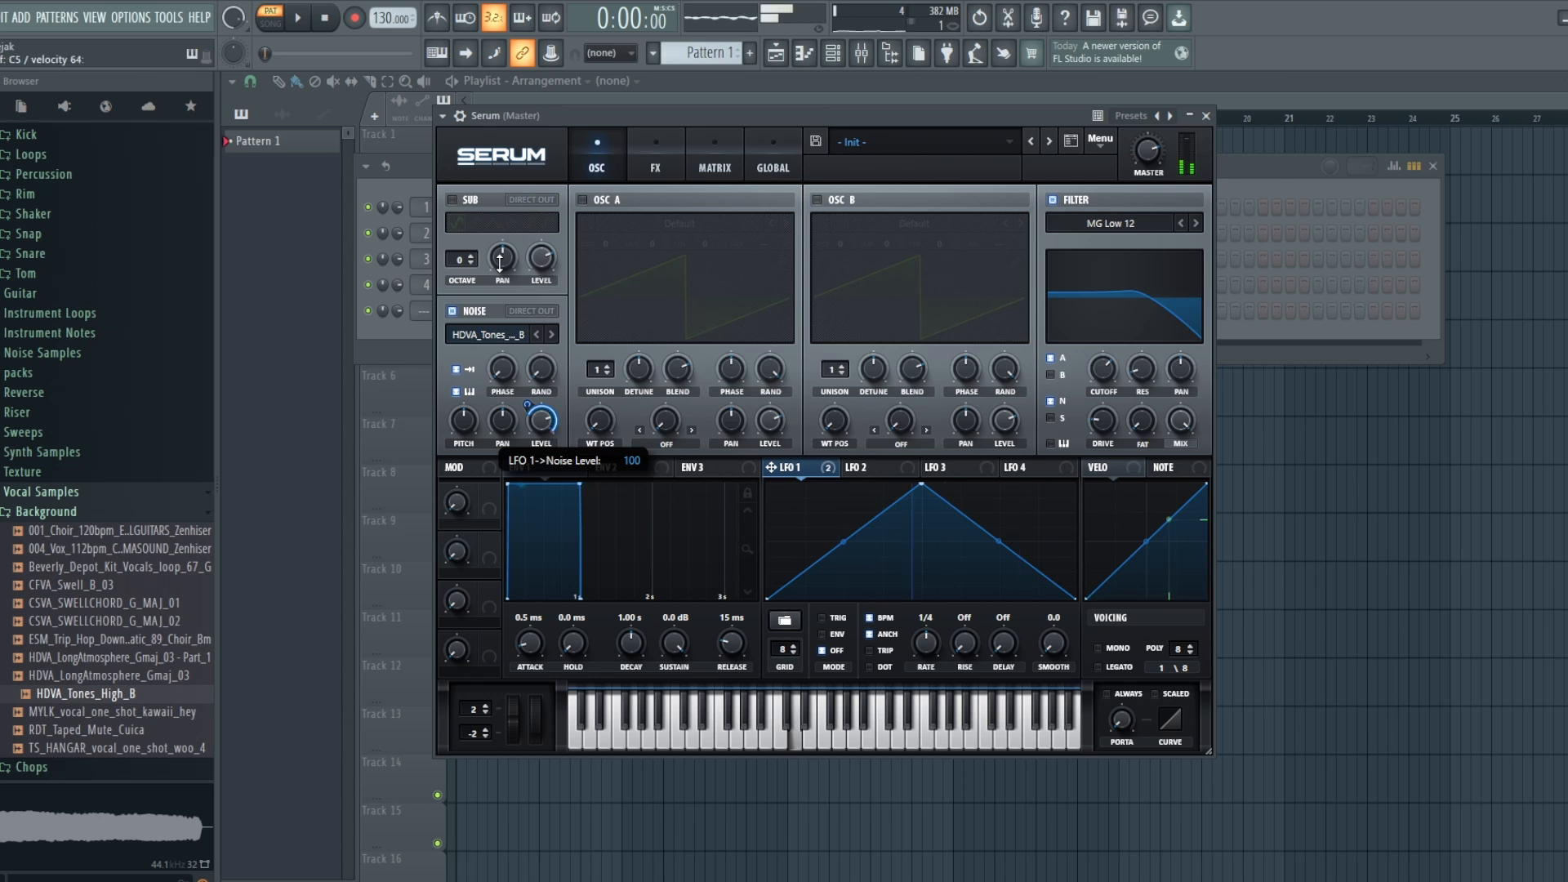
pyautogui.moveTo(499, 259); pyautogui.dragTo(509, 368)
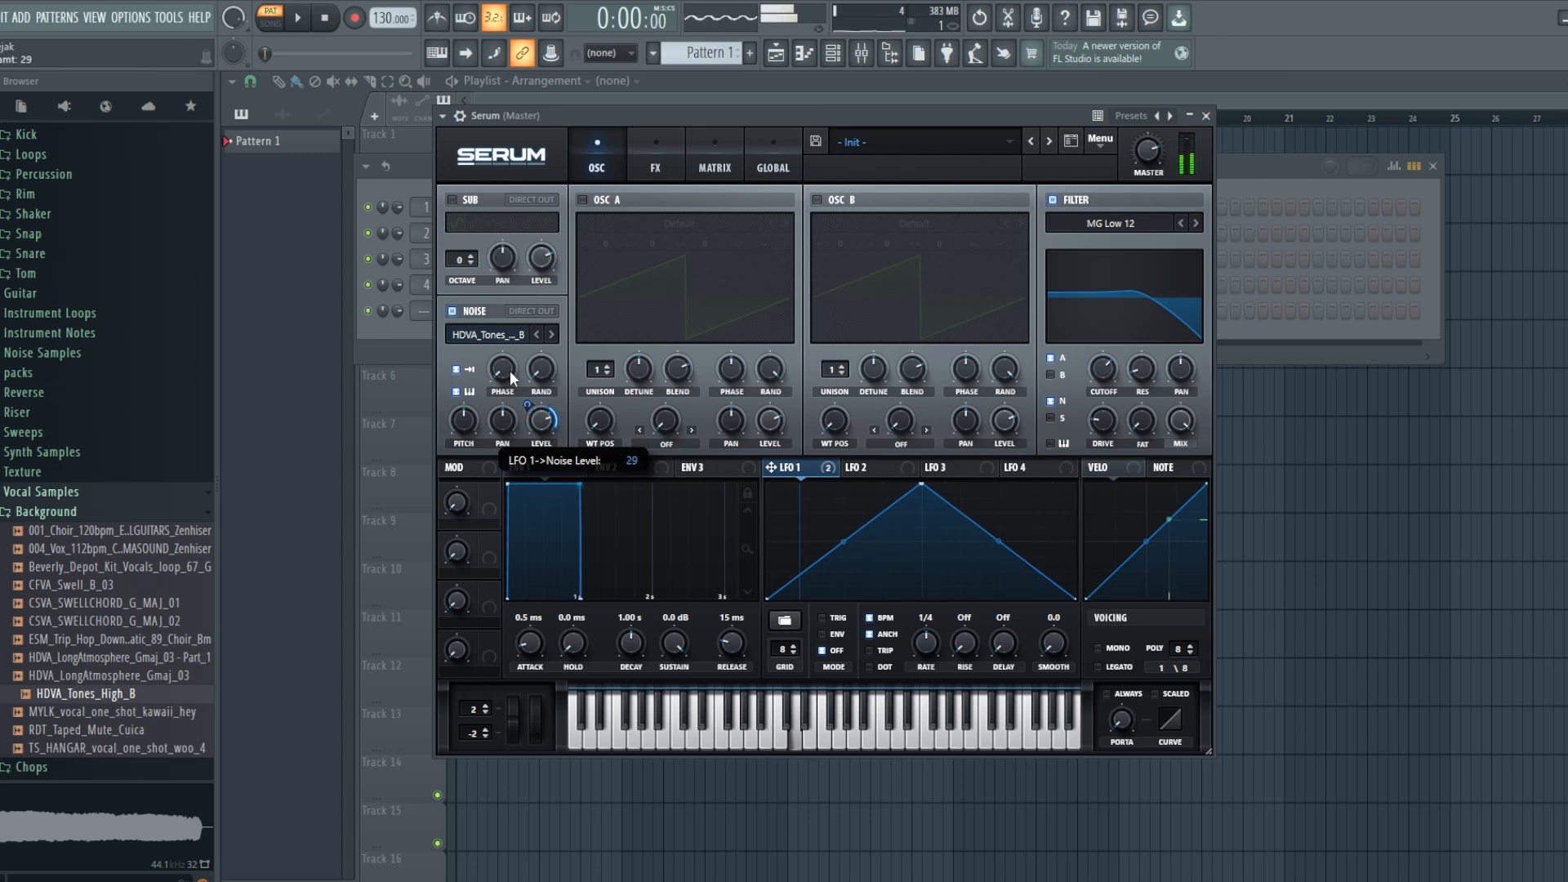
pyautogui.moveTo(494, 433); pyautogui.dragTo(492, 476)
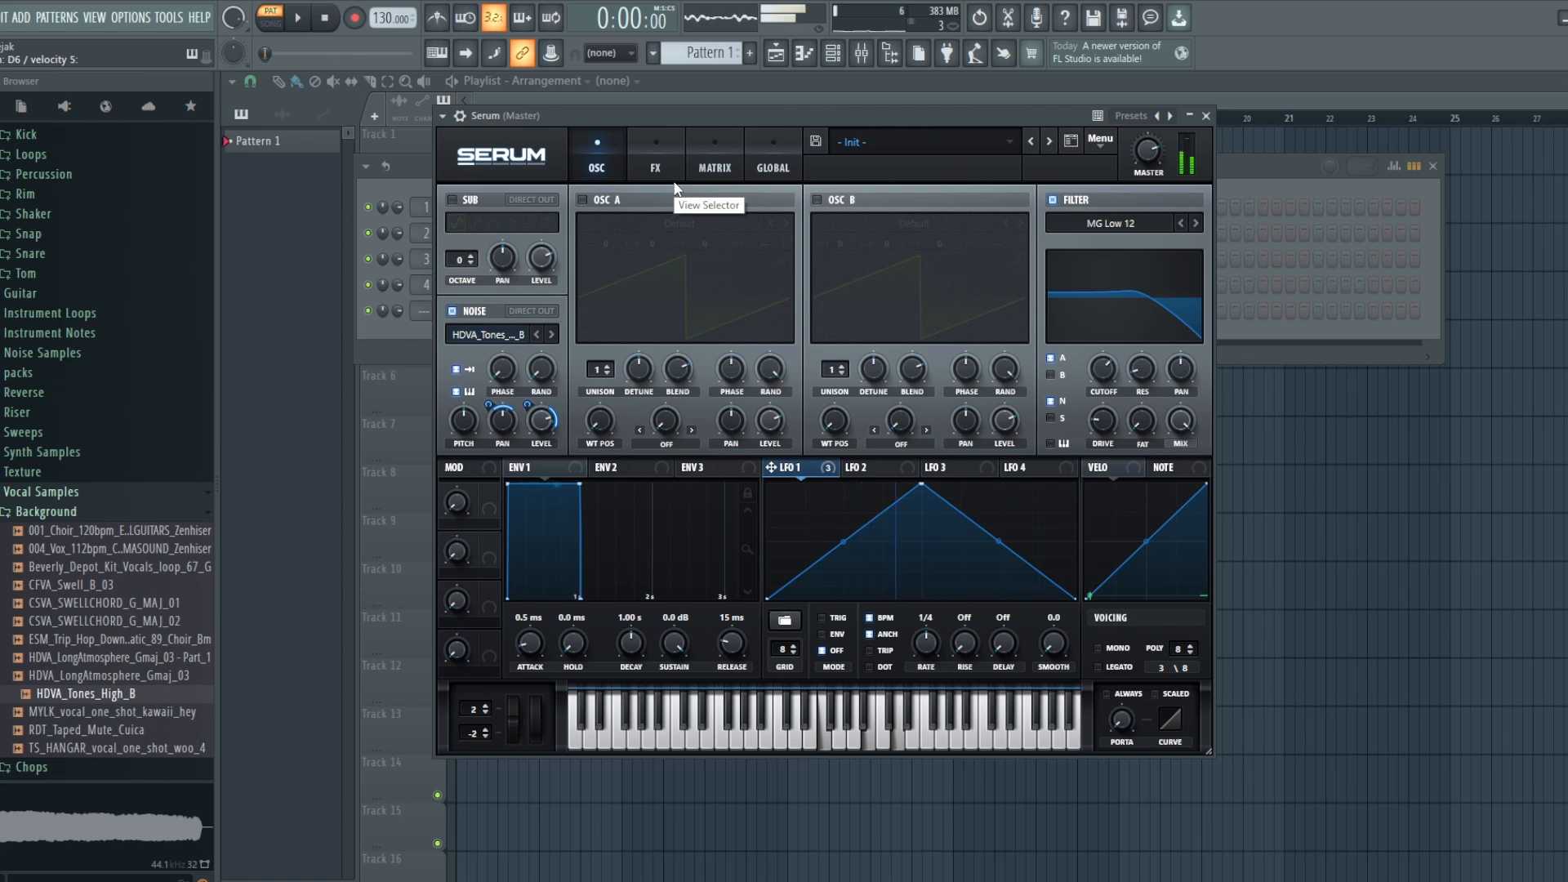
# Enable the delay effect and move it after the chorus in the effects chain.
pyautogui.click(655, 167)
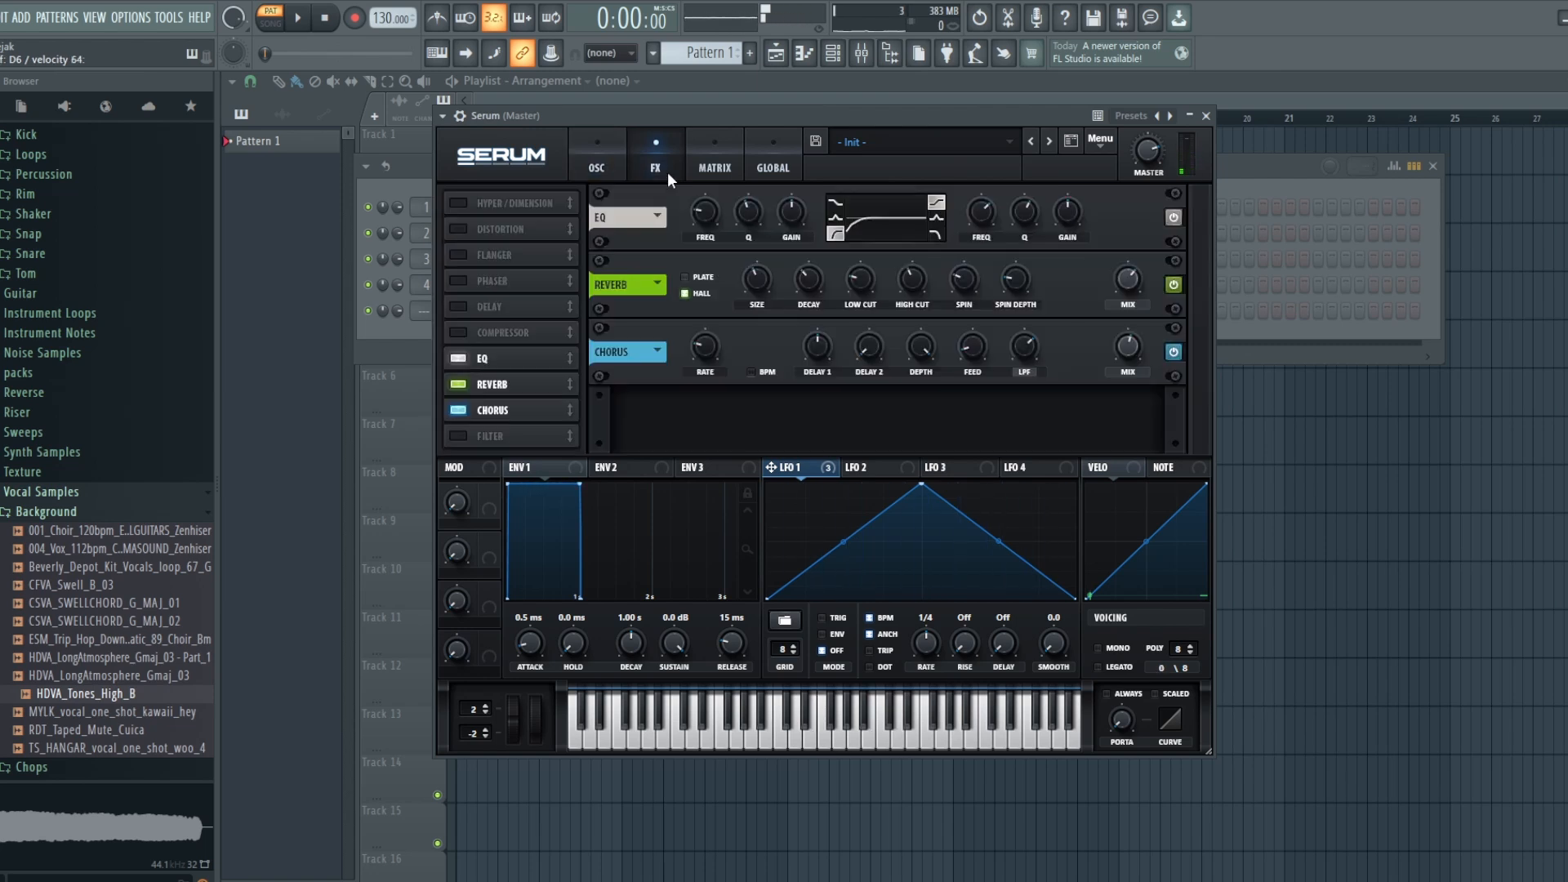
pyautogui.click(474, 306)
pyautogui.moveTo(464, 304); pyautogui.dragTo(477, 412)
# Set the delay filter to frequency 1821 and width 1.5, and switch the delay to ping-pong mode.
pyautogui.moveTo(953, 409)
pyautogui.mouseDown()
pyautogui.moveTo(959, 444)
pyautogui.moveTo(962, 426)
pyautogui.mouseUp()
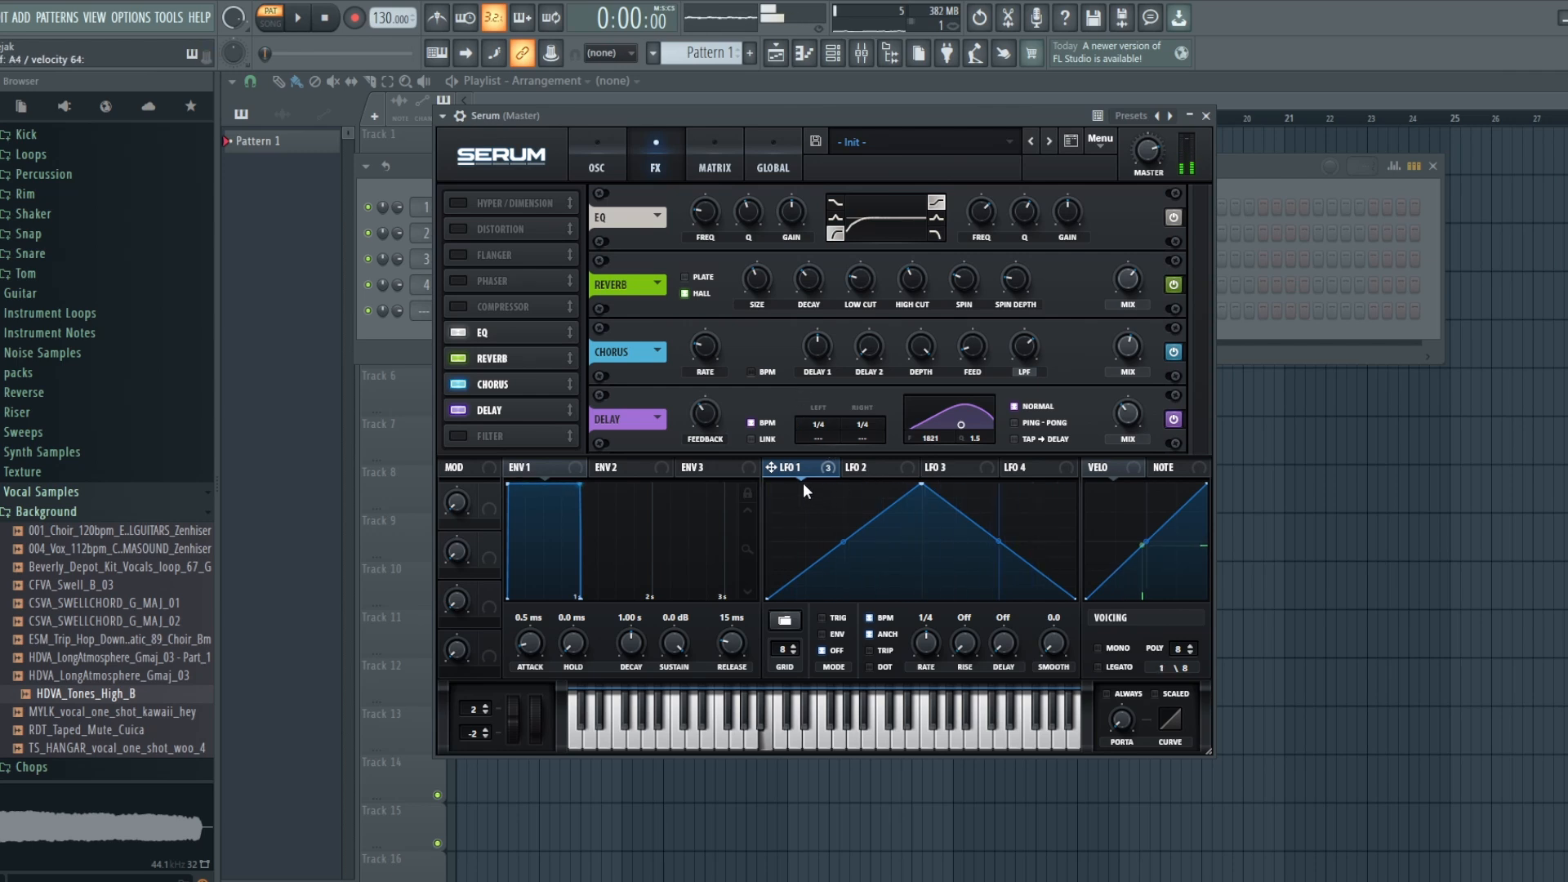
pyautogui.moveTo(802, 472)
pyautogui.click(1015, 423)
# Enable a Tube distortion after the delay in the effects chain and adjust its drive and mix.
pyautogui.moveTo(464, 232); pyautogui.dragTo(464, 400)
pyautogui.click(464, 406)
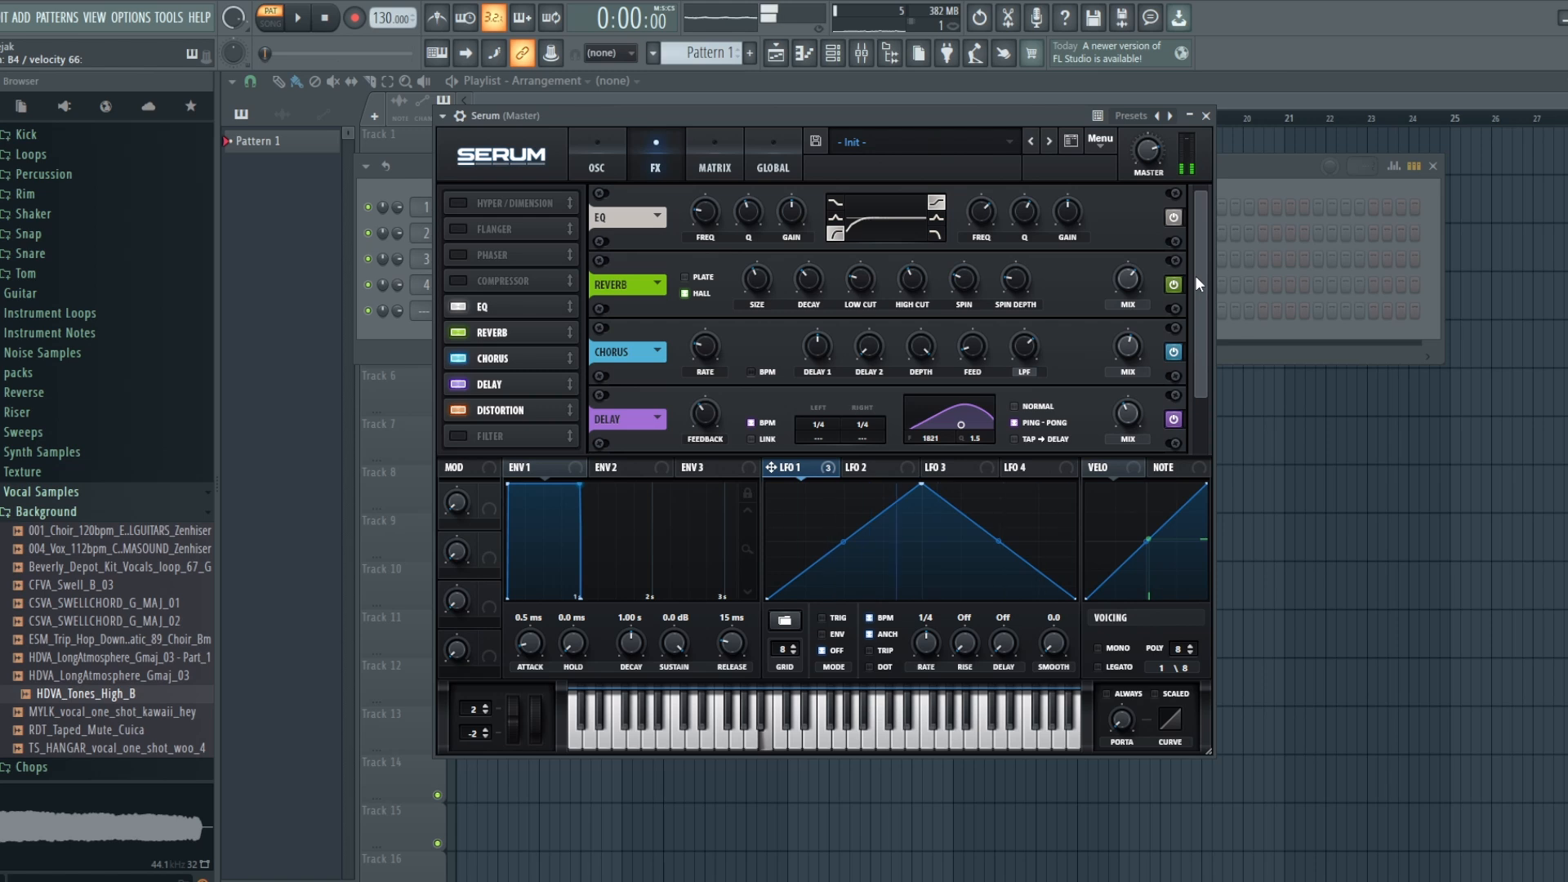
pyautogui.moveTo(1194, 276); pyautogui.dragTo(1193, 347)
pyautogui.moveTo(1001, 409); pyautogui.dragTo(1006, 332)
pyautogui.moveTo(1131, 414); pyautogui.dragTo(1131, 428)
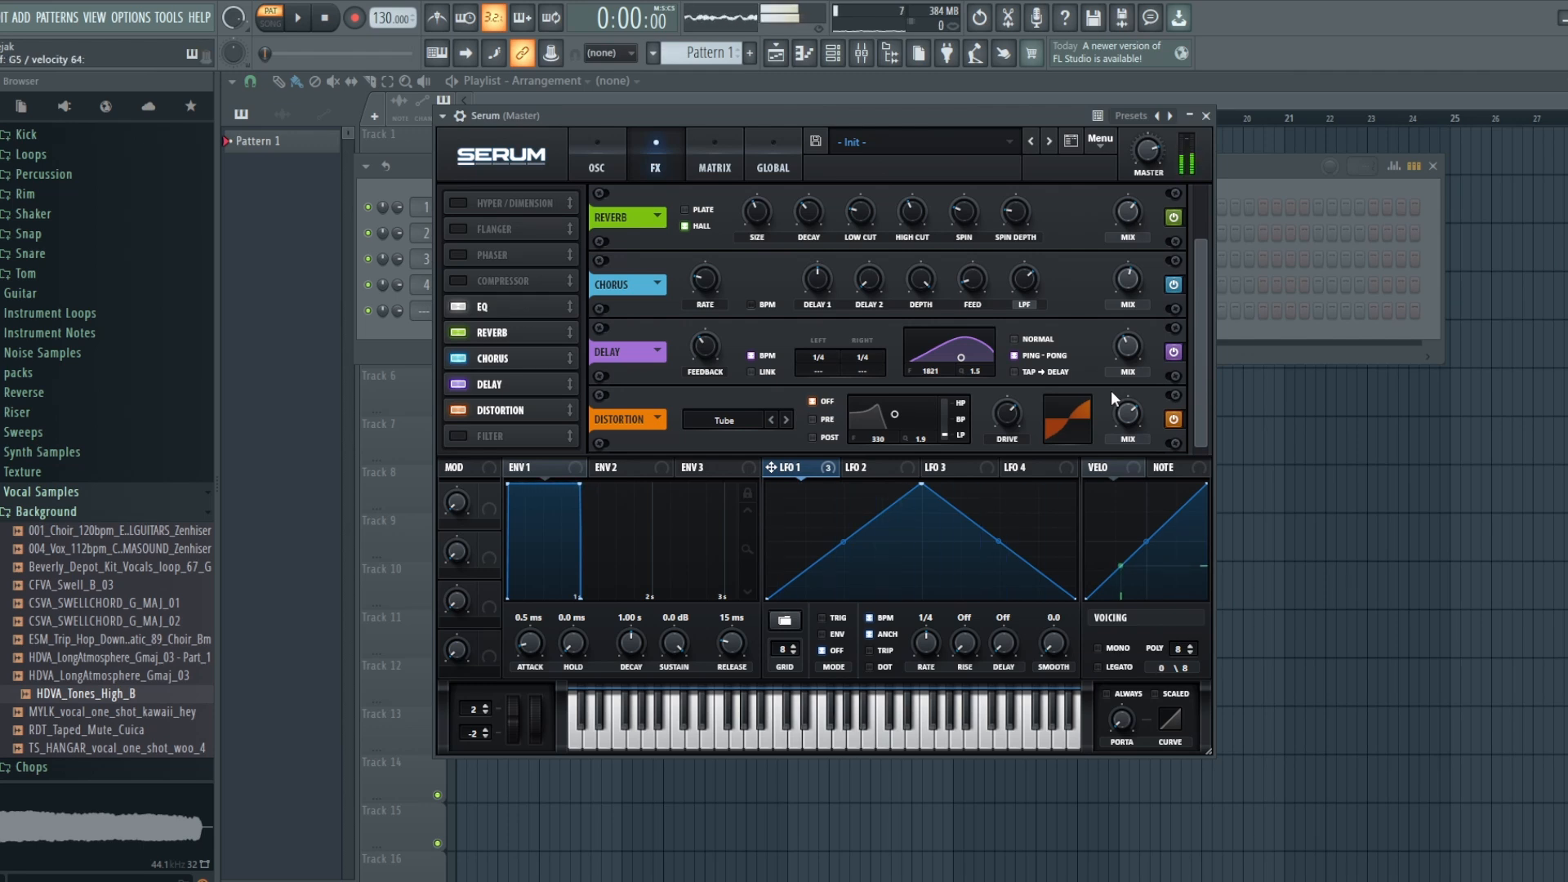
pyautogui.moveTo(1002, 430); pyautogui.dragTo(1011, 467)
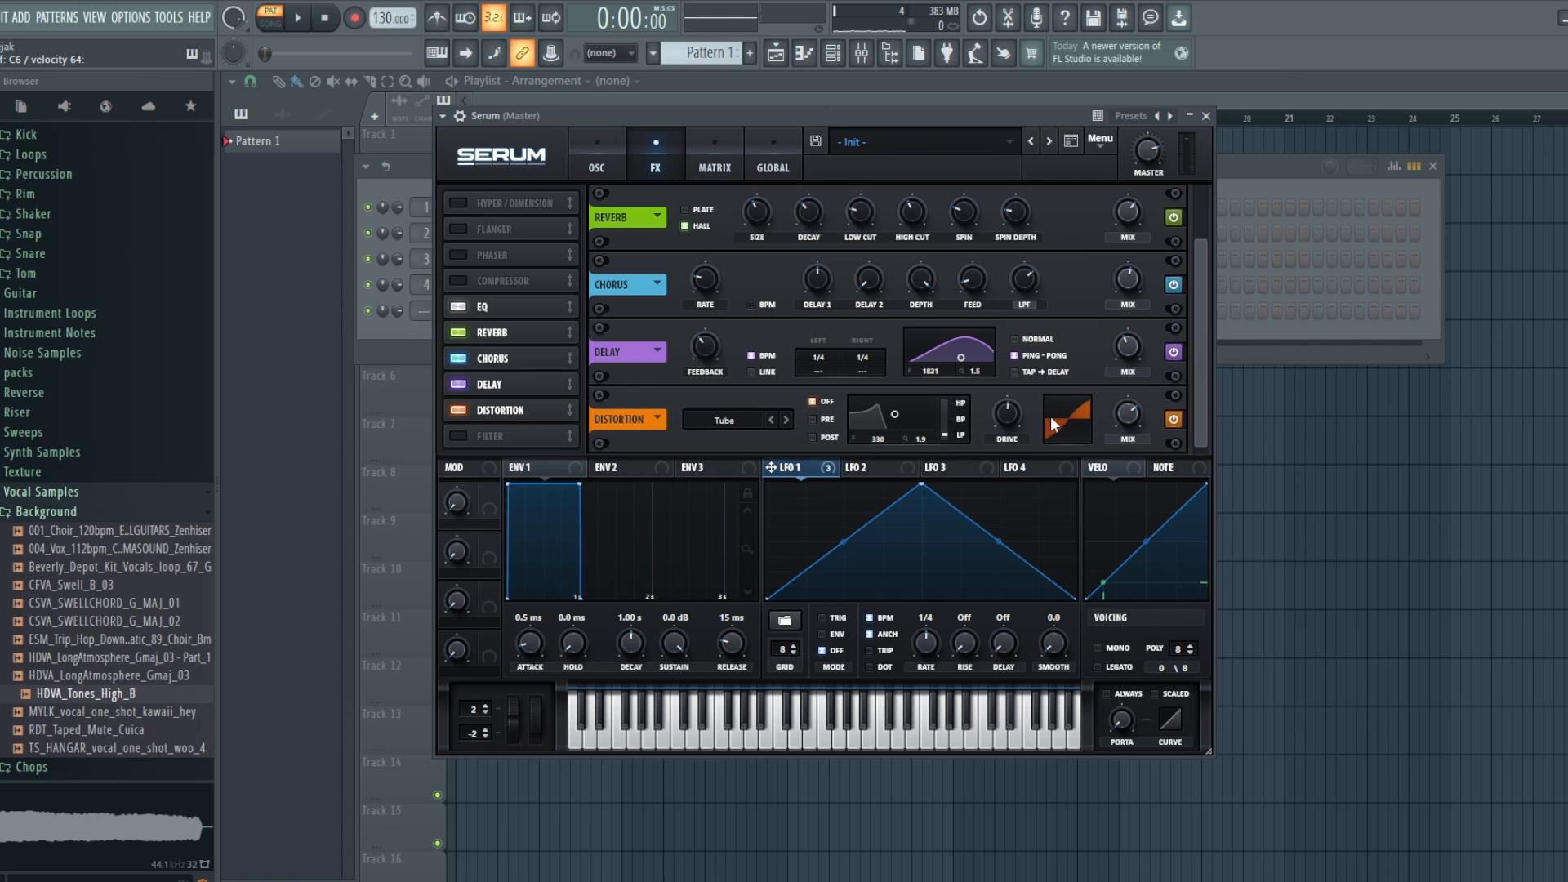
pyautogui.click(1133, 417)
# Enable oscillator A with the default saw wavetable and lower its level to about 40%.
pyautogui.click(595, 169)
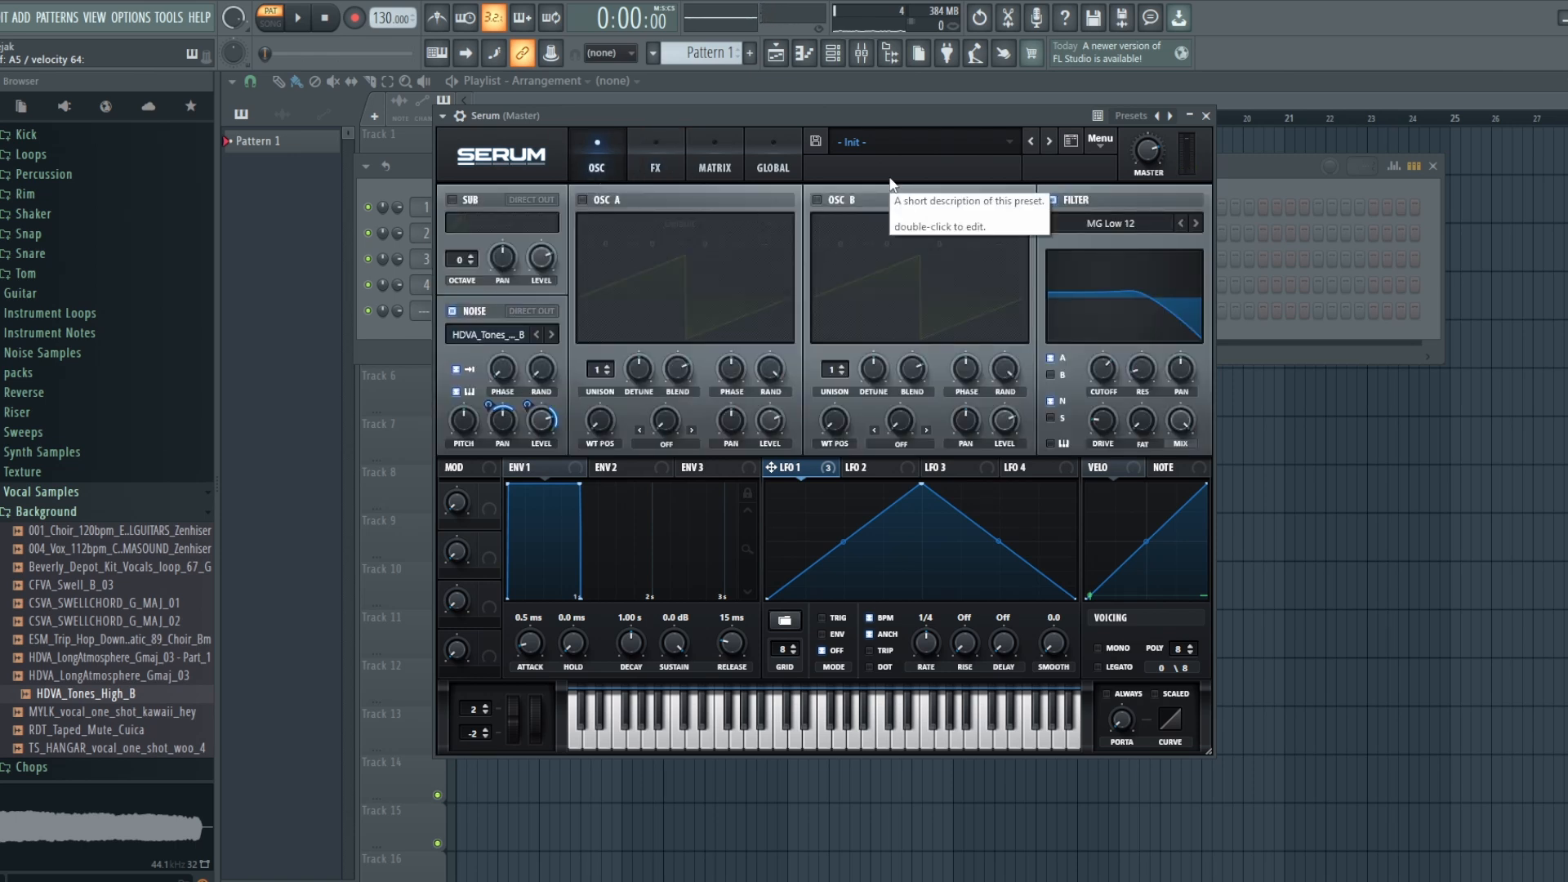
pyautogui.click(582, 200)
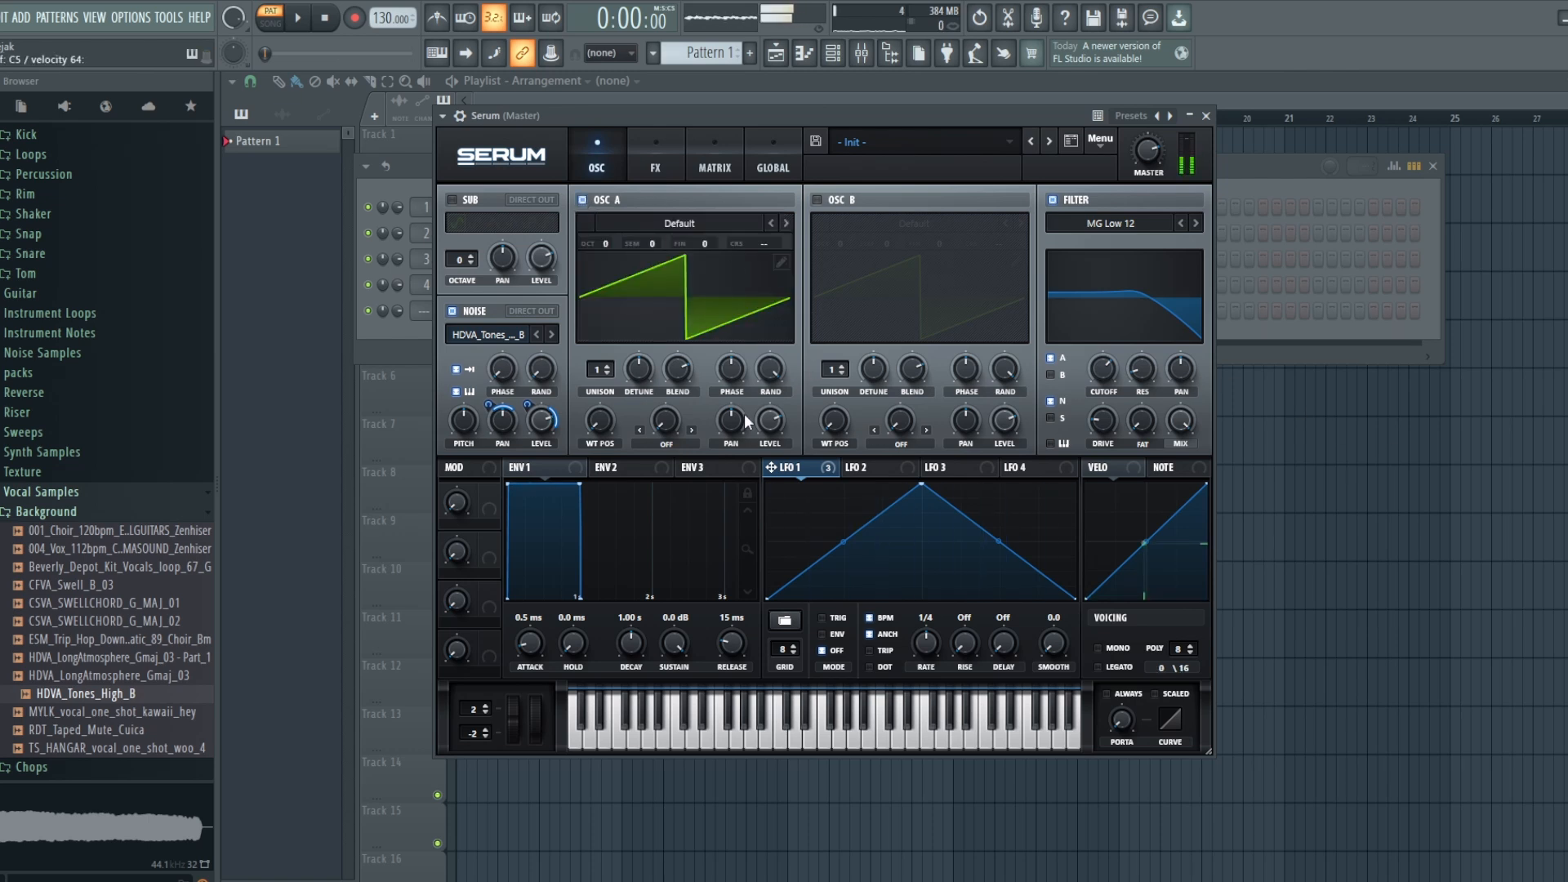
pyautogui.moveTo(767, 418); pyautogui.dragTo(766, 487)
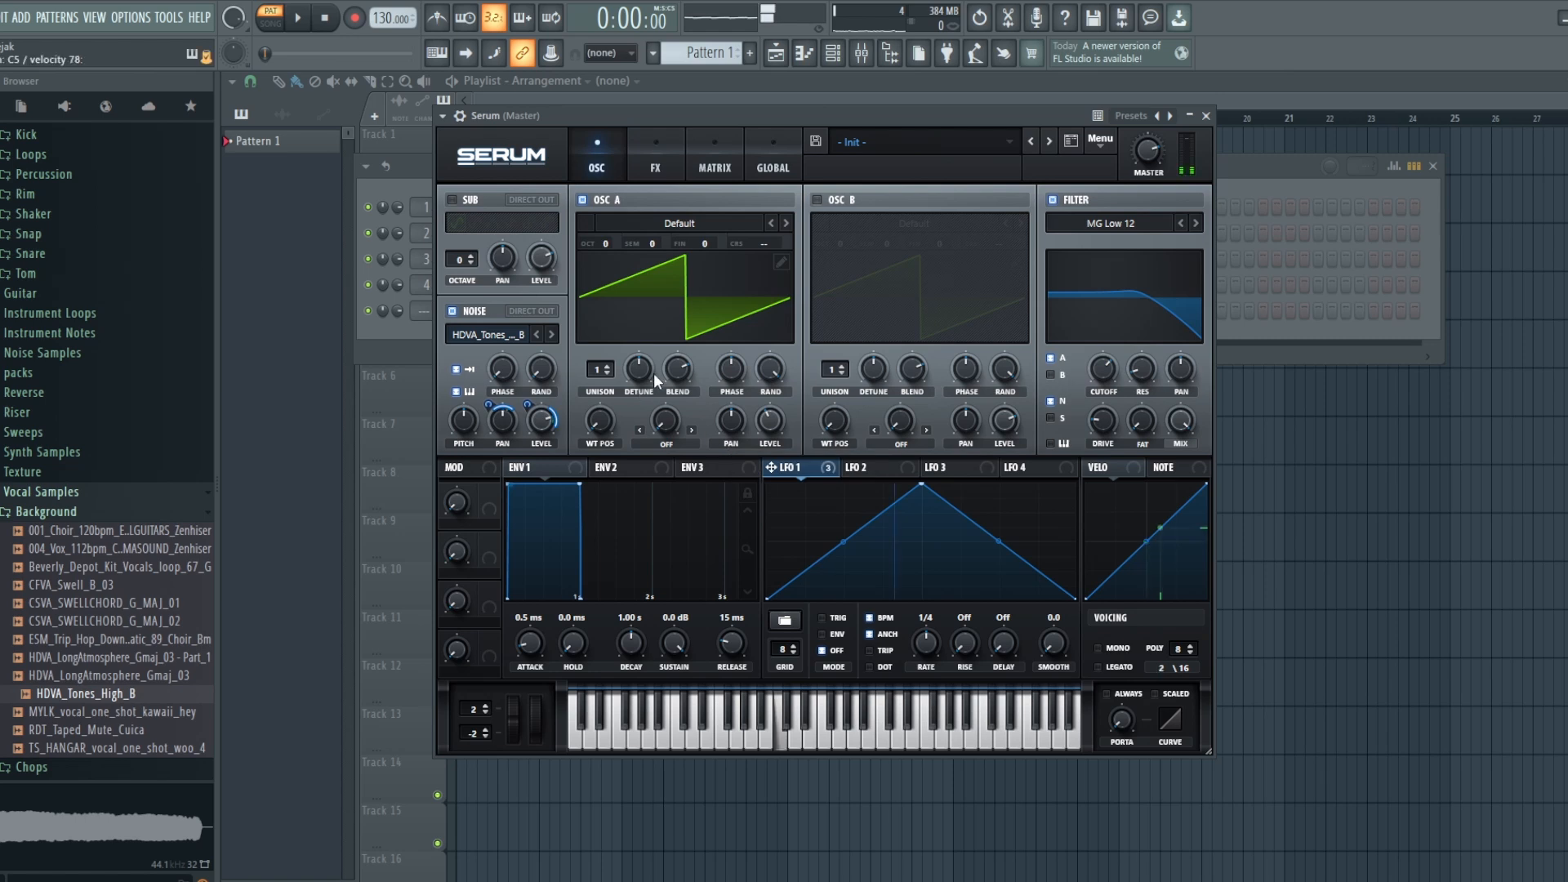
pyautogui.moveTo(774, 421); pyautogui.dragTo(774, 423)
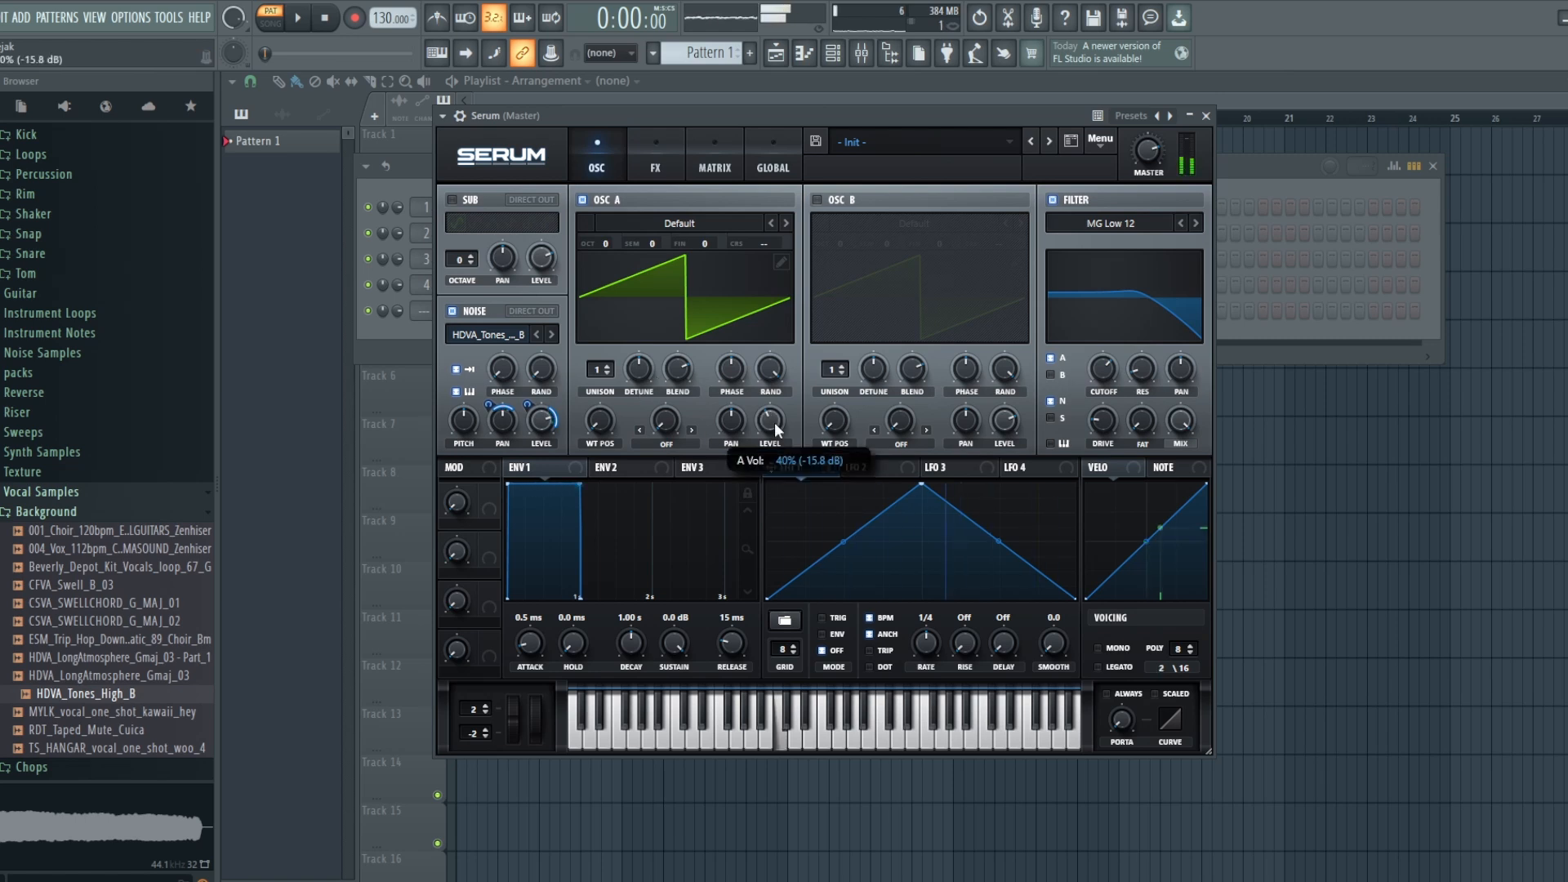
# Set oscillator A to 5 unison voices and reduce its detune.
pyautogui.click(607, 366)
pyautogui.click(608, 366)
pyautogui.click(607, 366)
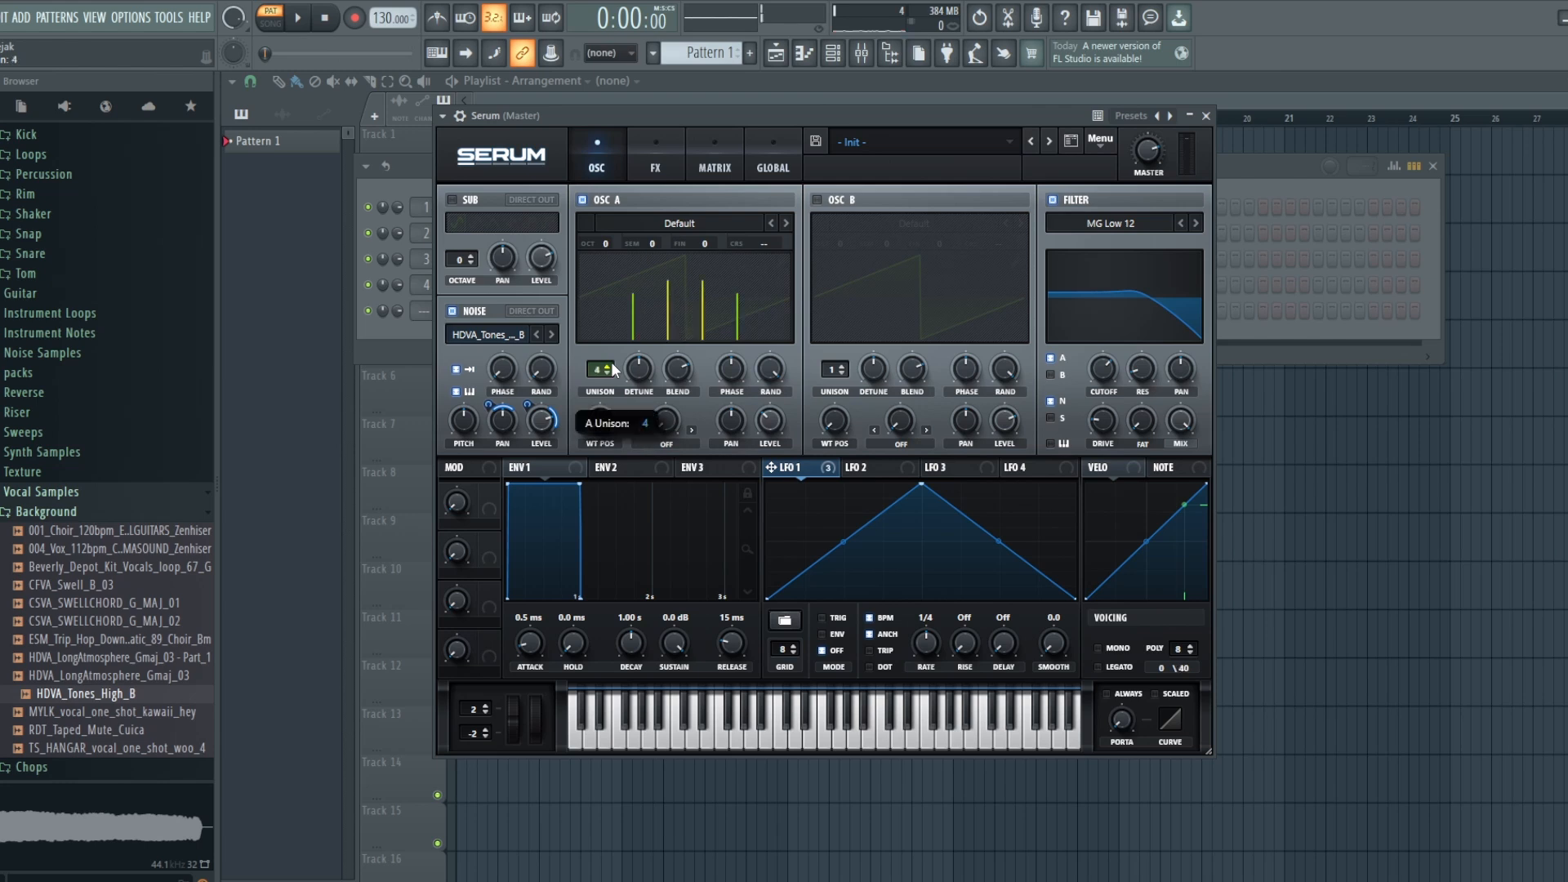
pyautogui.click(608, 366)
pyautogui.moveTo(641, 371); pyautogui.dragTo(640, 420)
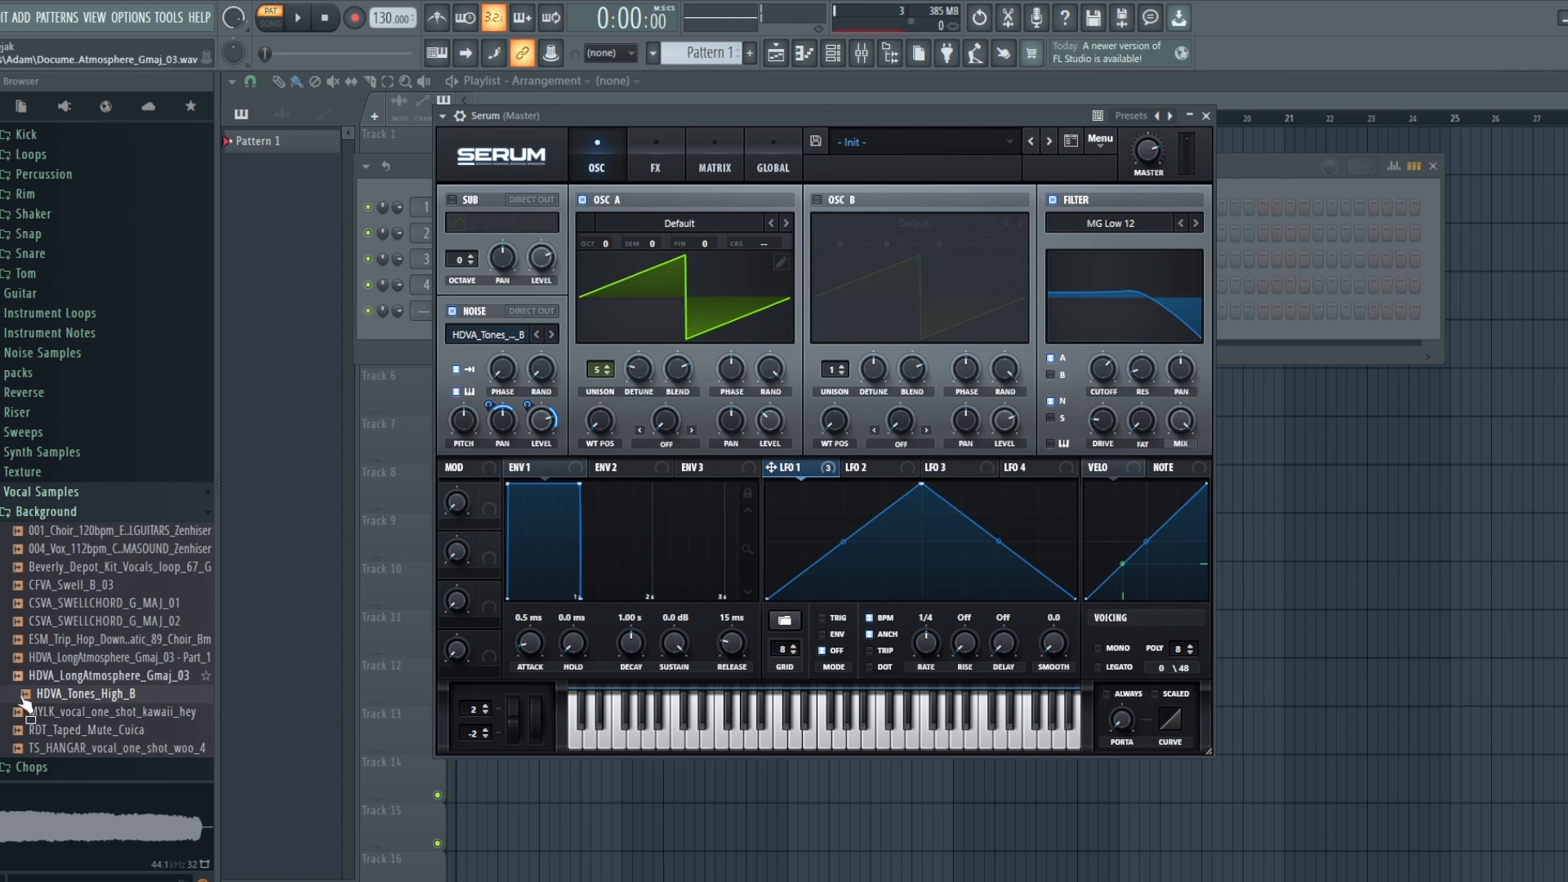
# Compare the patch's sound with oscillator A switched off and on.
pyautogui.click(461, 433)
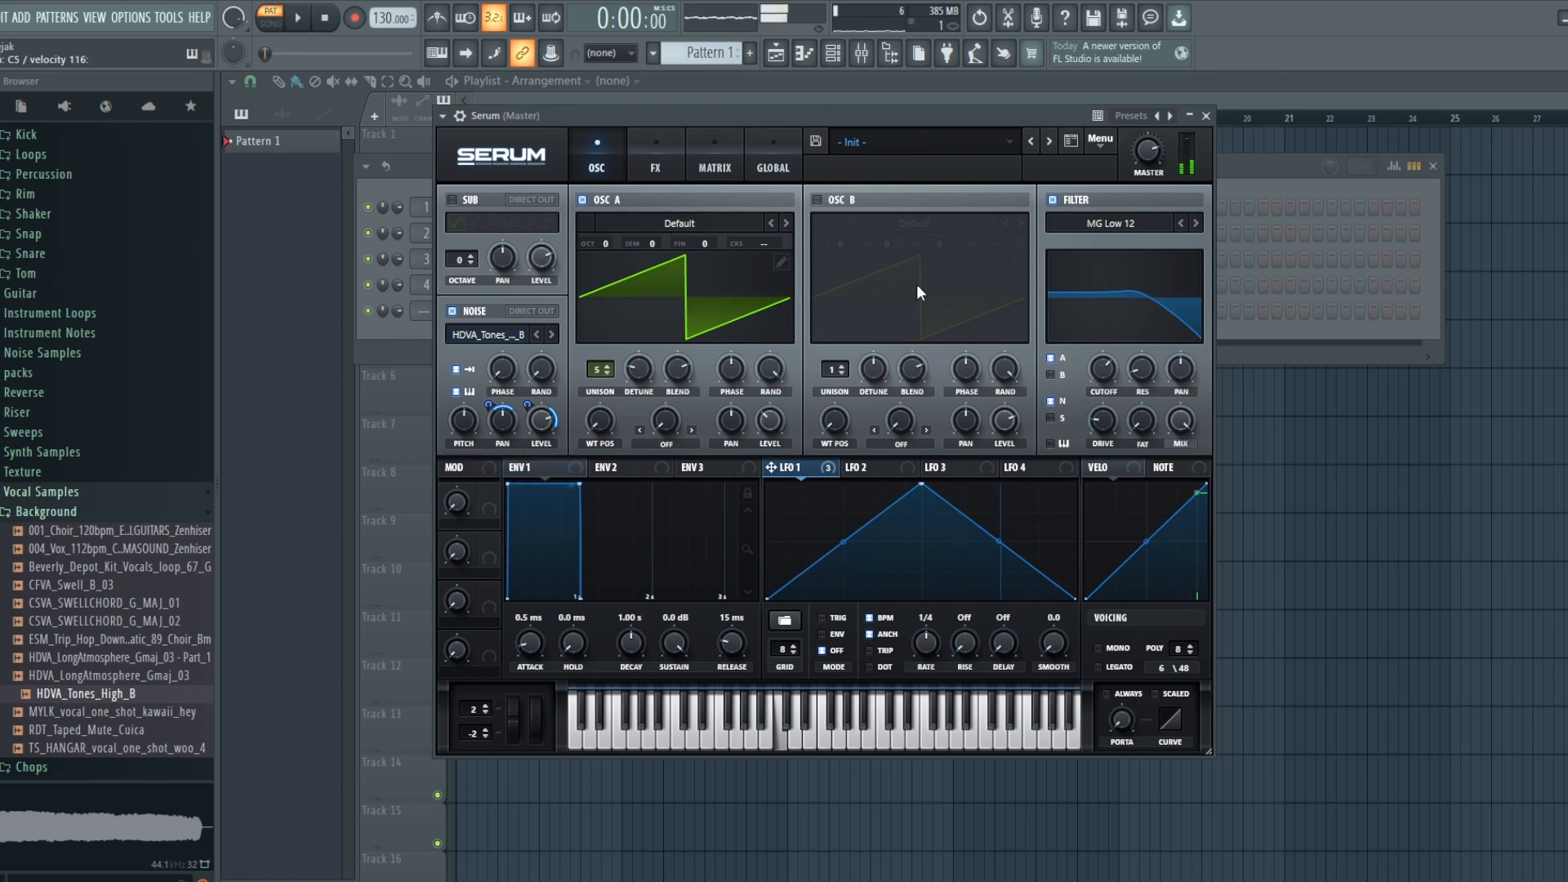
pyautogui.moveTo(917, 291)
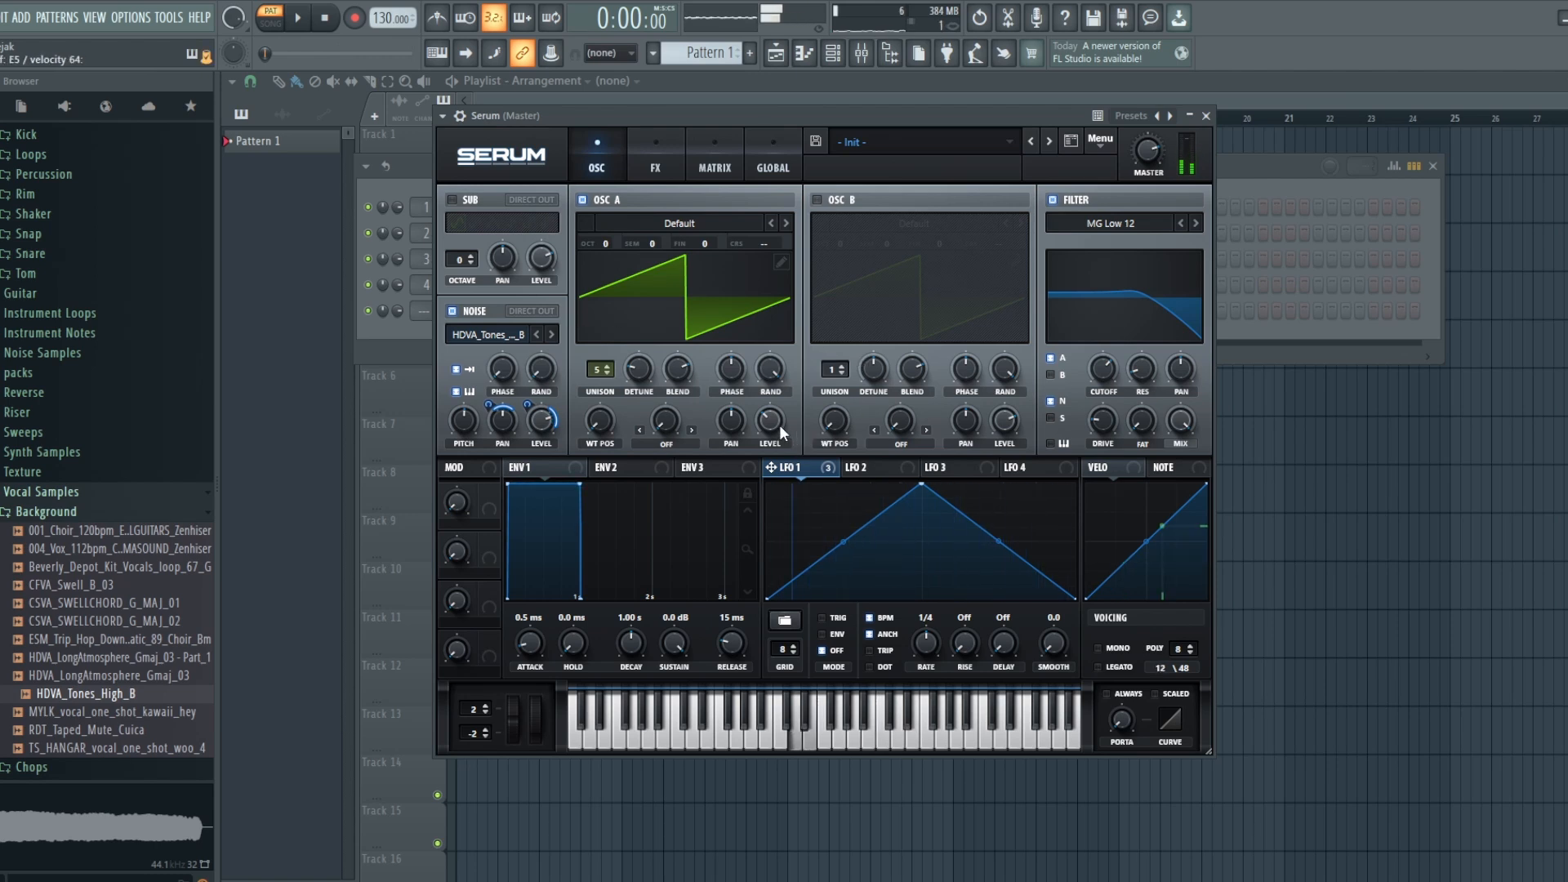
pyautogui.click(585, 202)
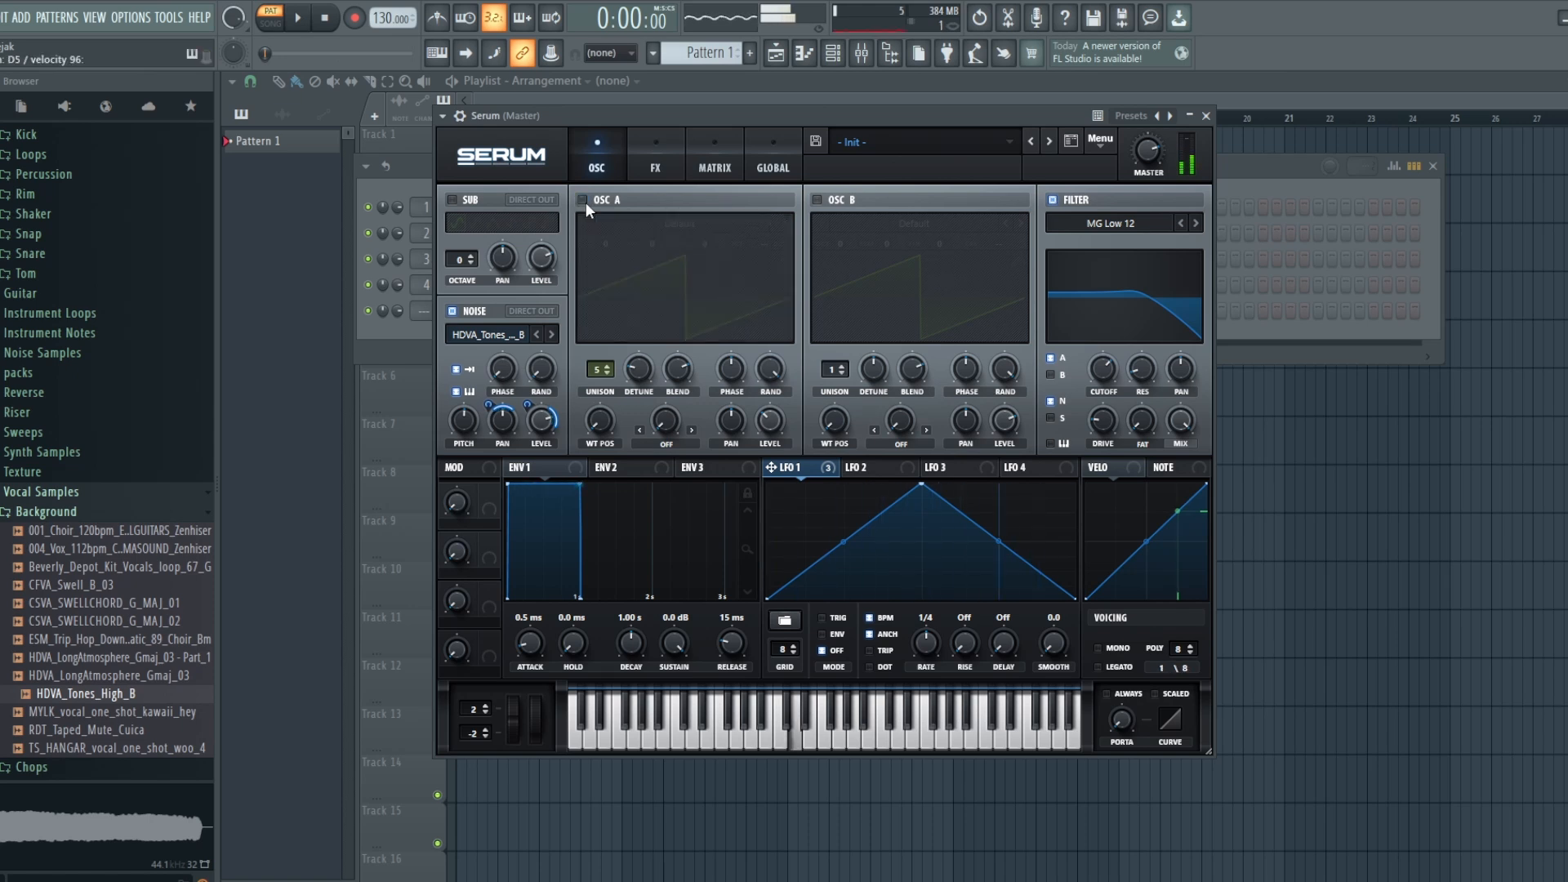
pyautogui.click(585, 202)
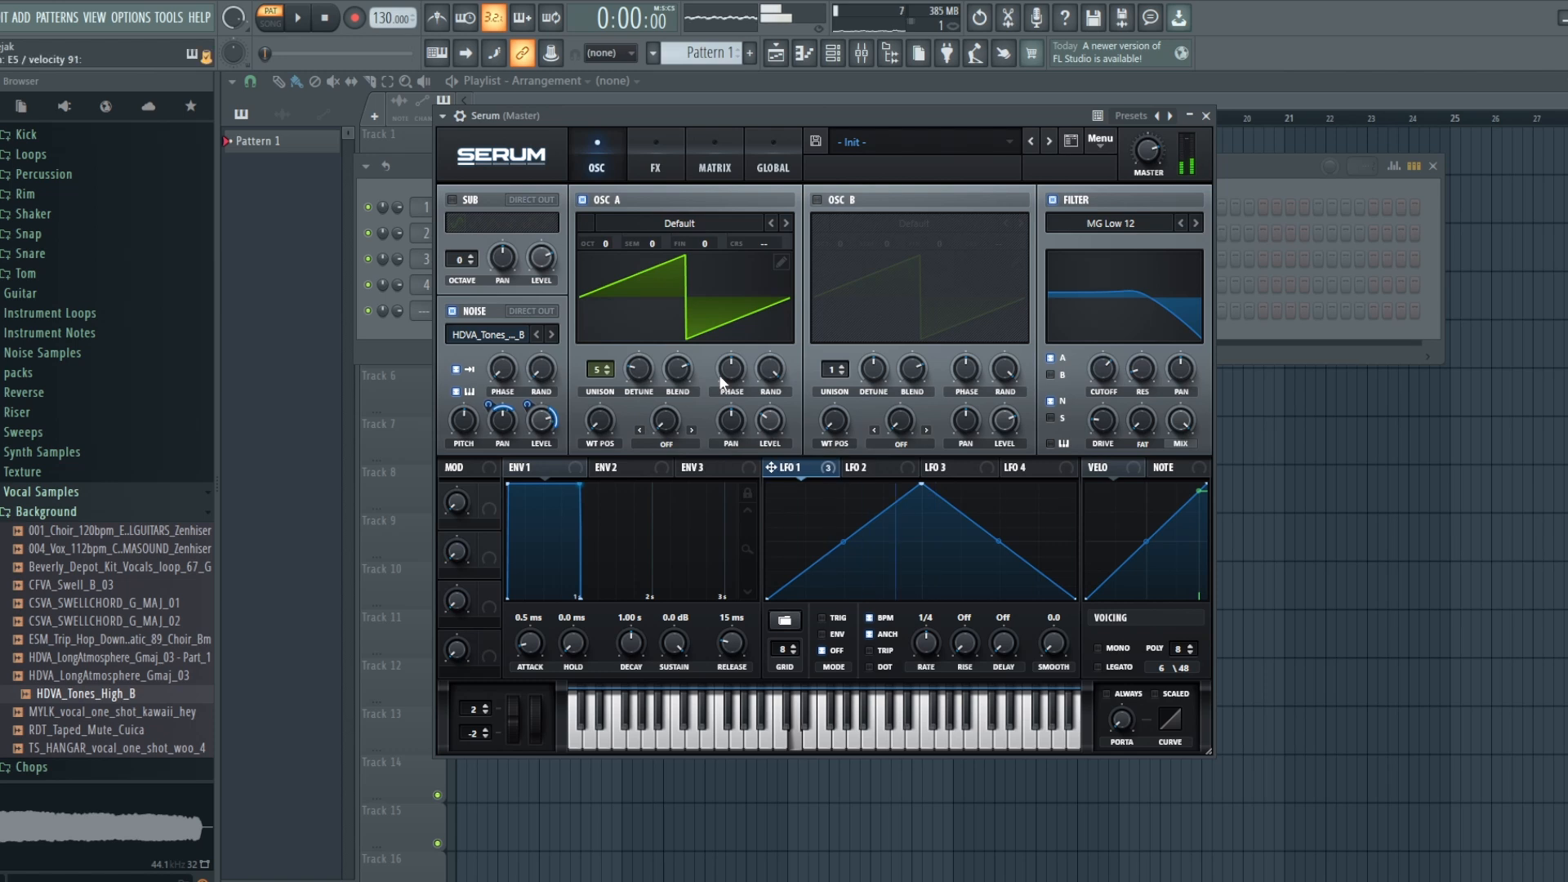
# Assign LFO 1 to modulate oscillator A's fine tuning.
pyautogui.moveTo(723, 381)
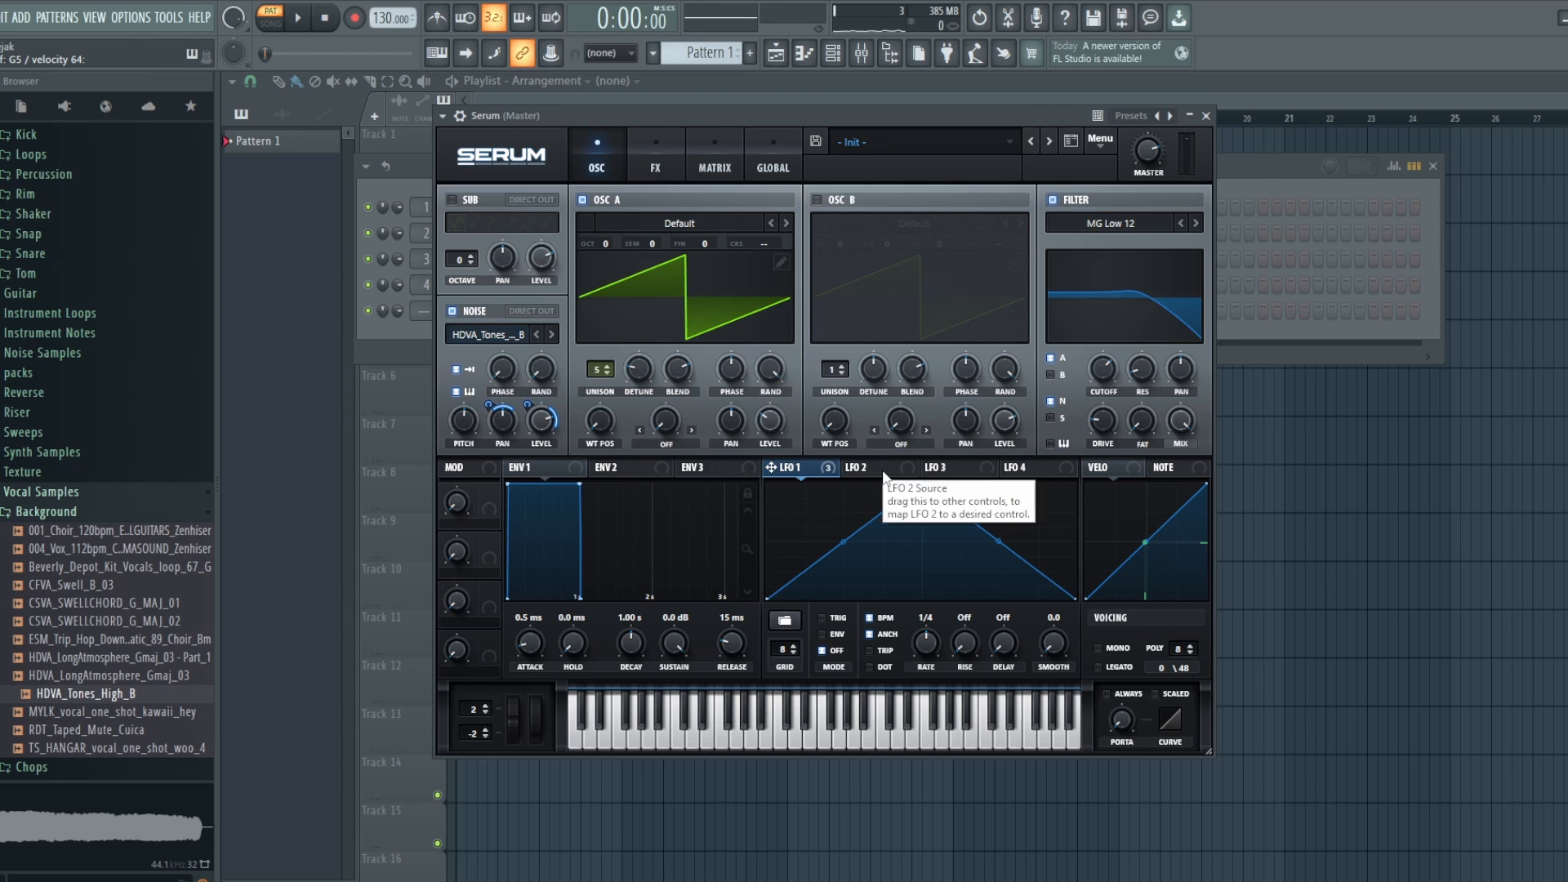
pyautogui.moveTo(772, 468); pyautogui.dragTo(717, 348)
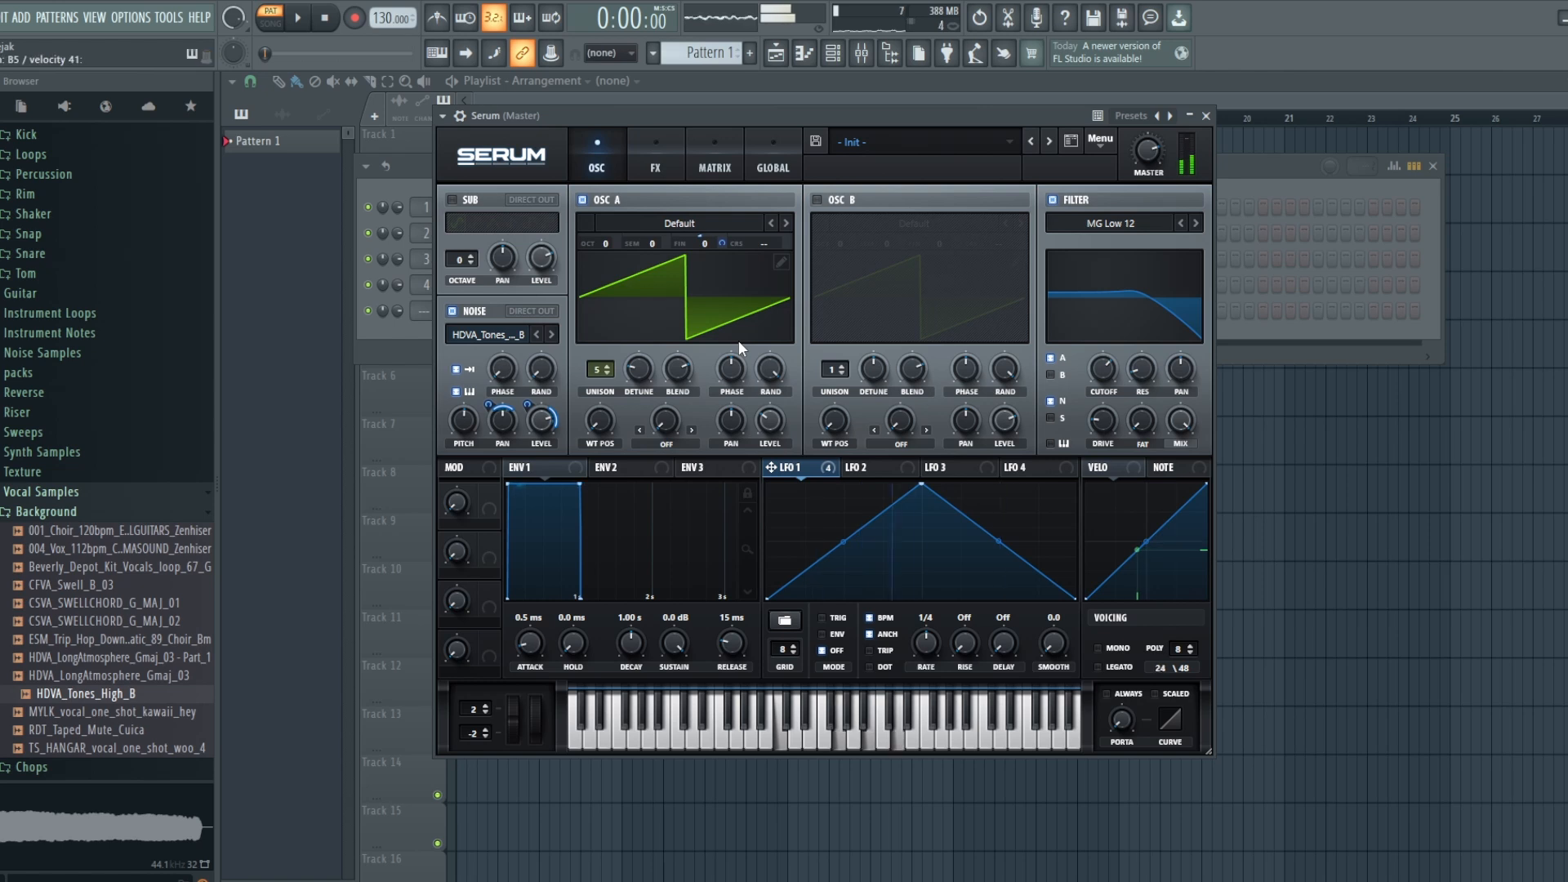